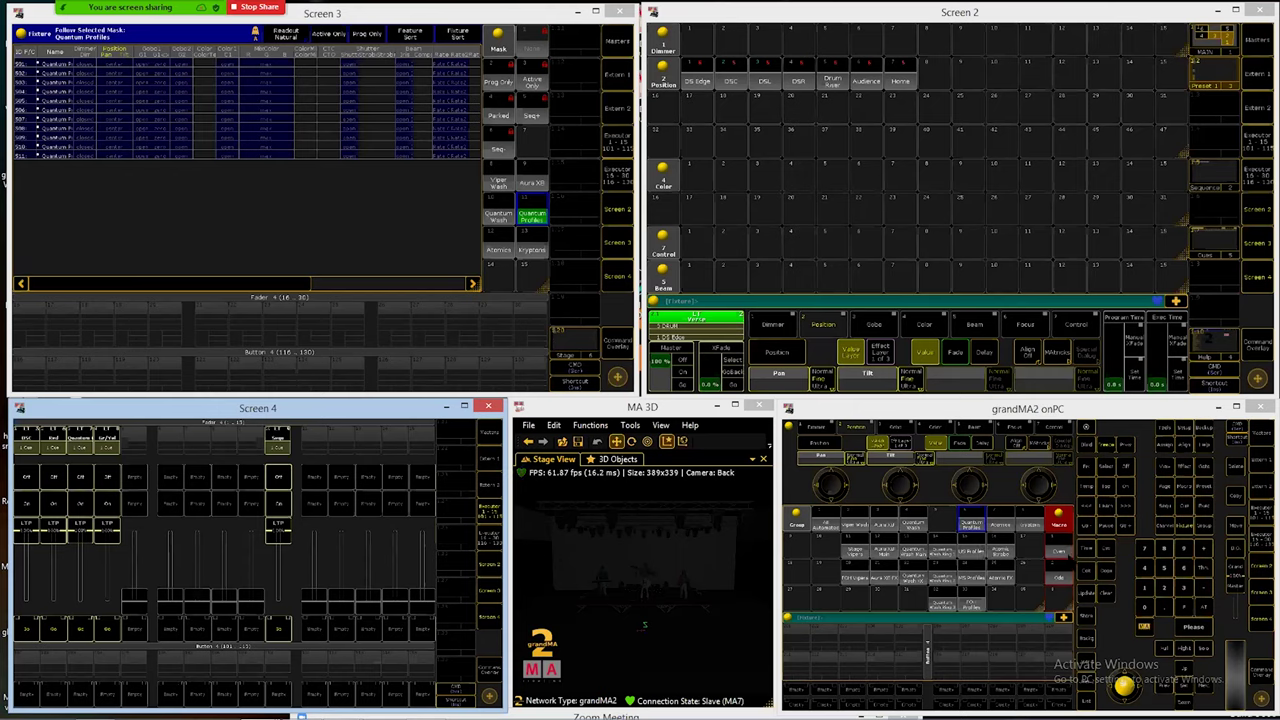
# Step: Clear the programmer and set the Viper Wash group's LampControl to Lamp On
pyautogui.click(1106, 595)
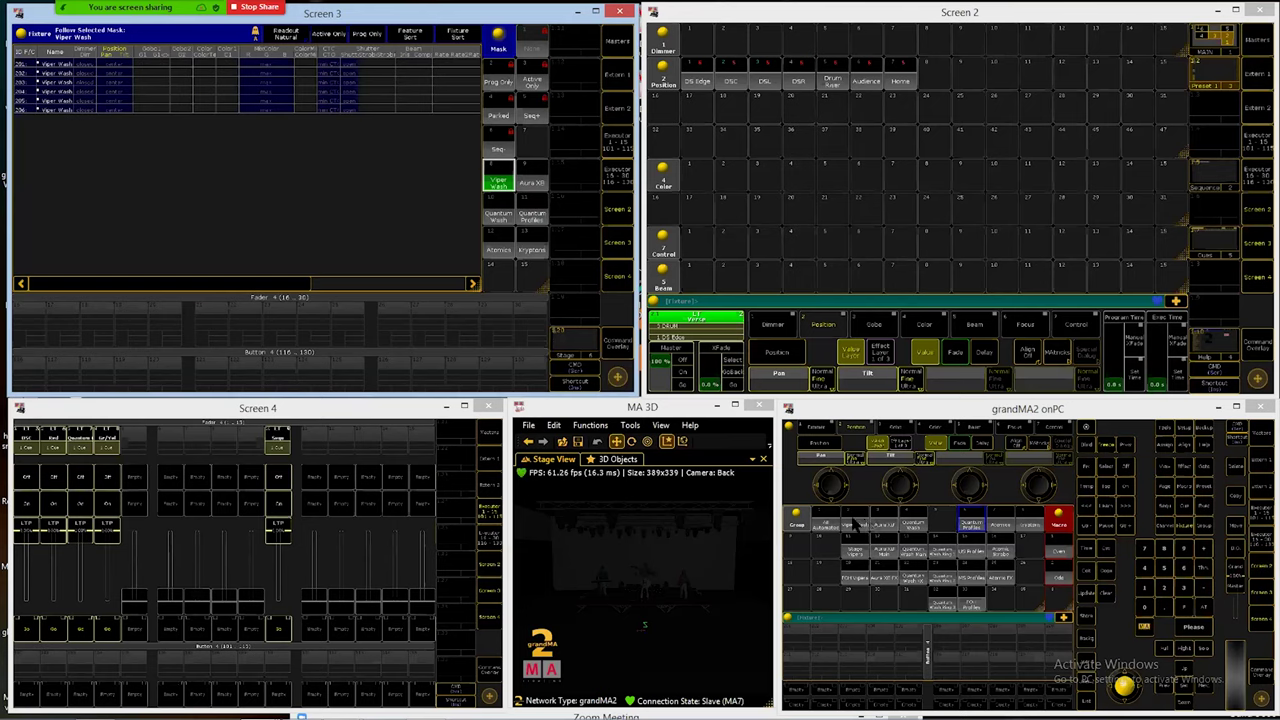
pyautogui.click(853, 525)
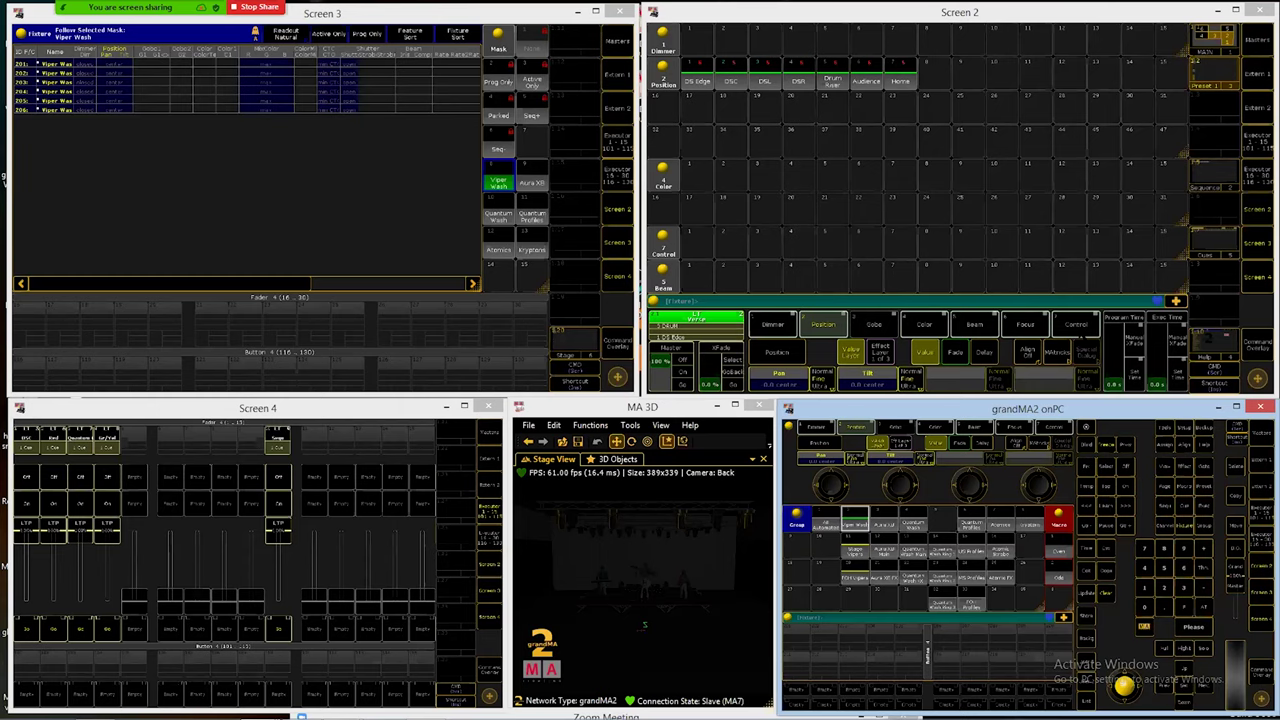
pyautogui.click(1076, 326)
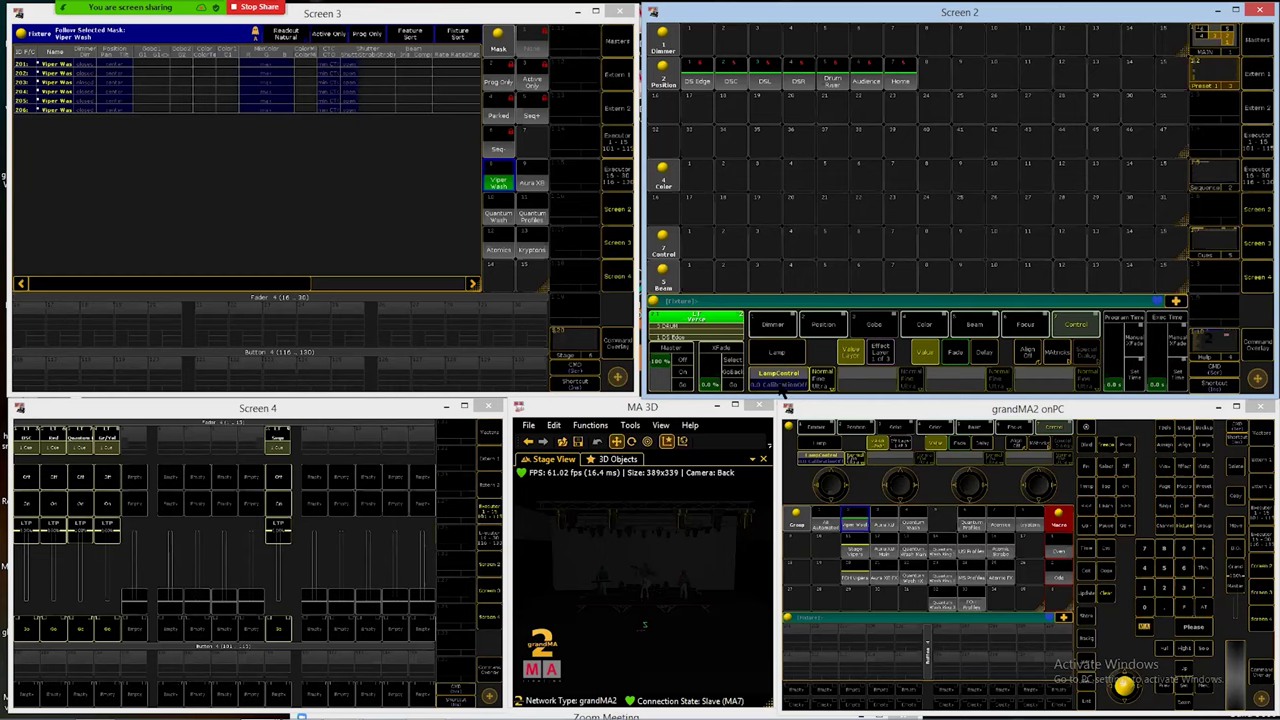
pyautogui.click(780, 388)
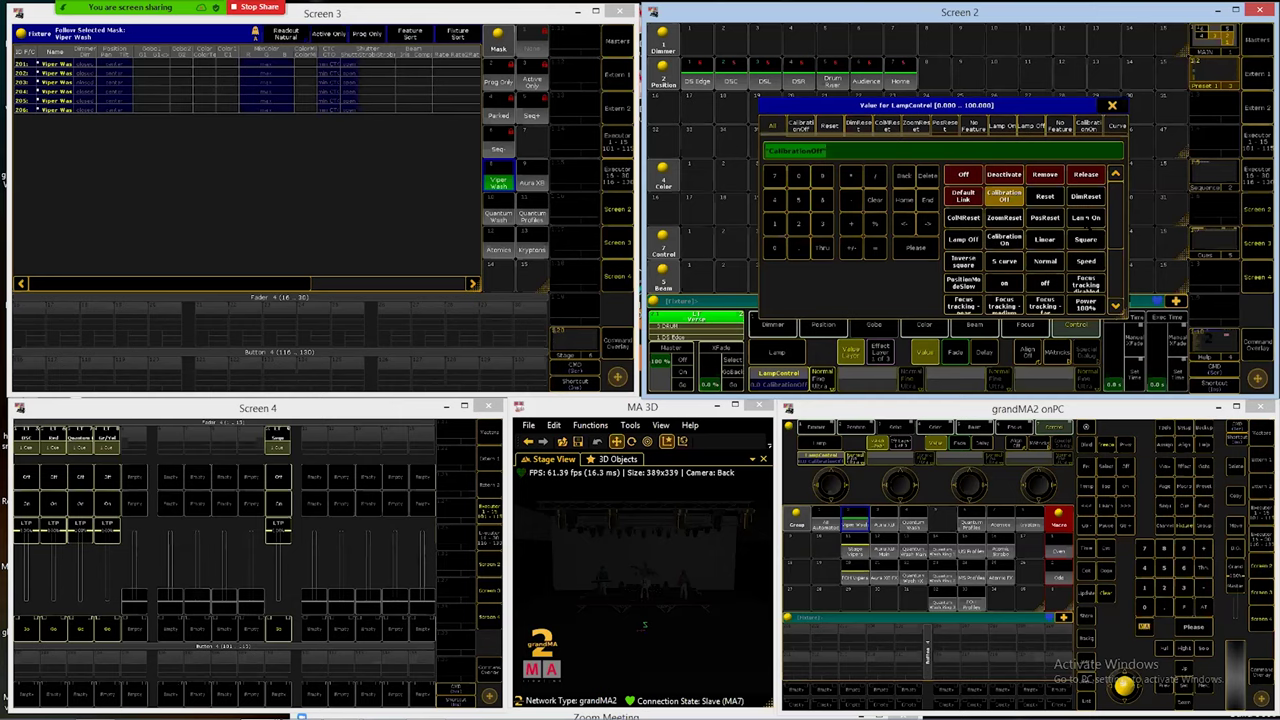
pyautogui.click(1065, 230)
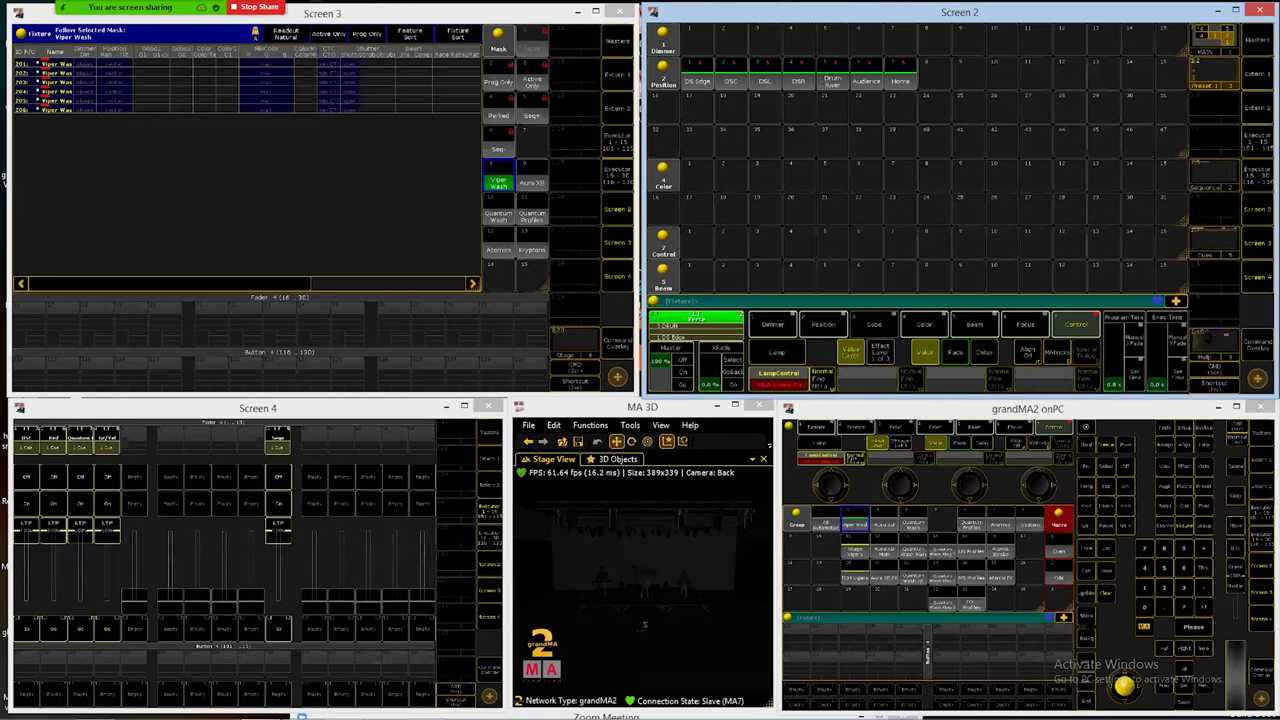
# Step: Start a store, toggle the preset filter in the store options, and move the options window to screen 1
pyautogui.click(1087, 616)
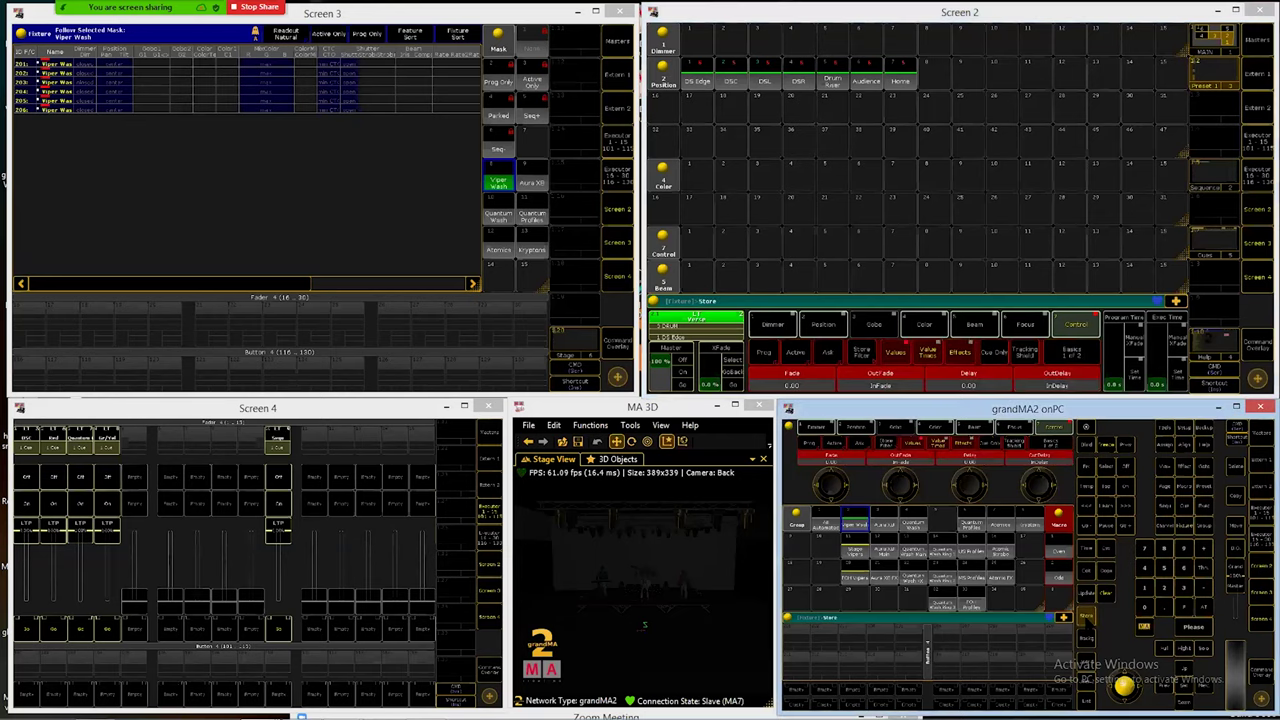
pyautogui.click(1087, 616)
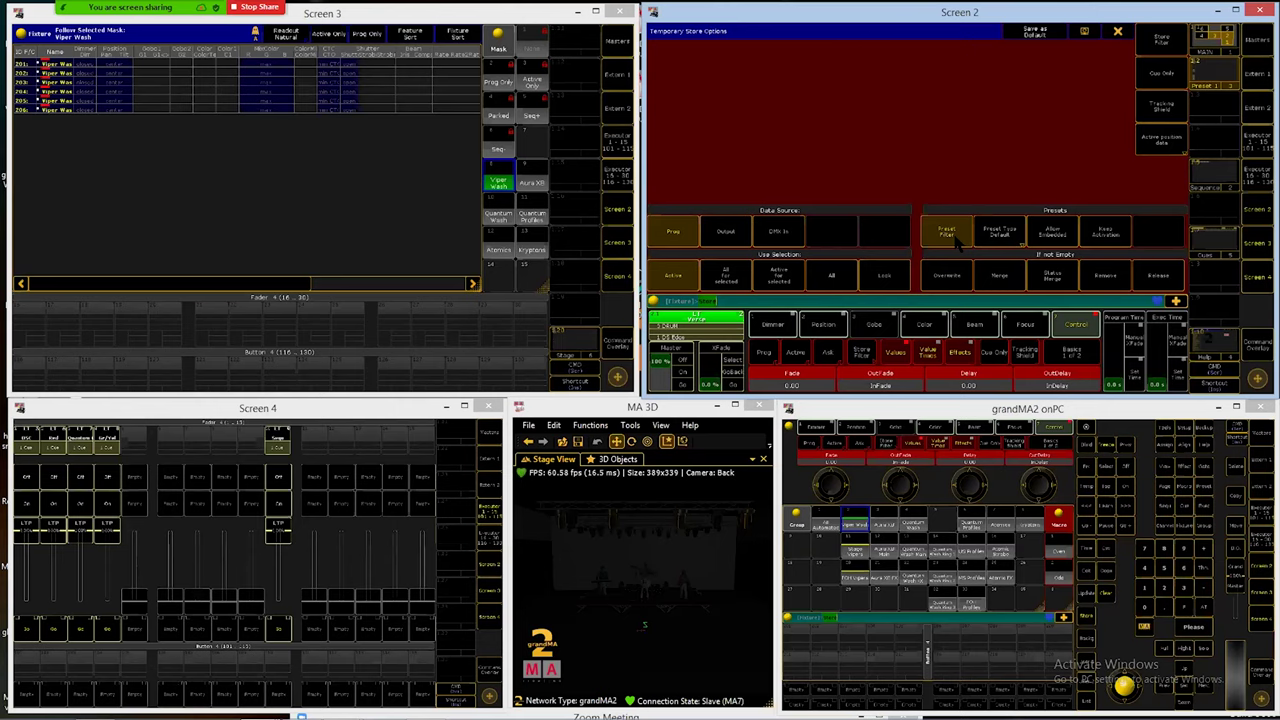
pyautogui.click(956, 243)
pyautogui.click(1086, 36)
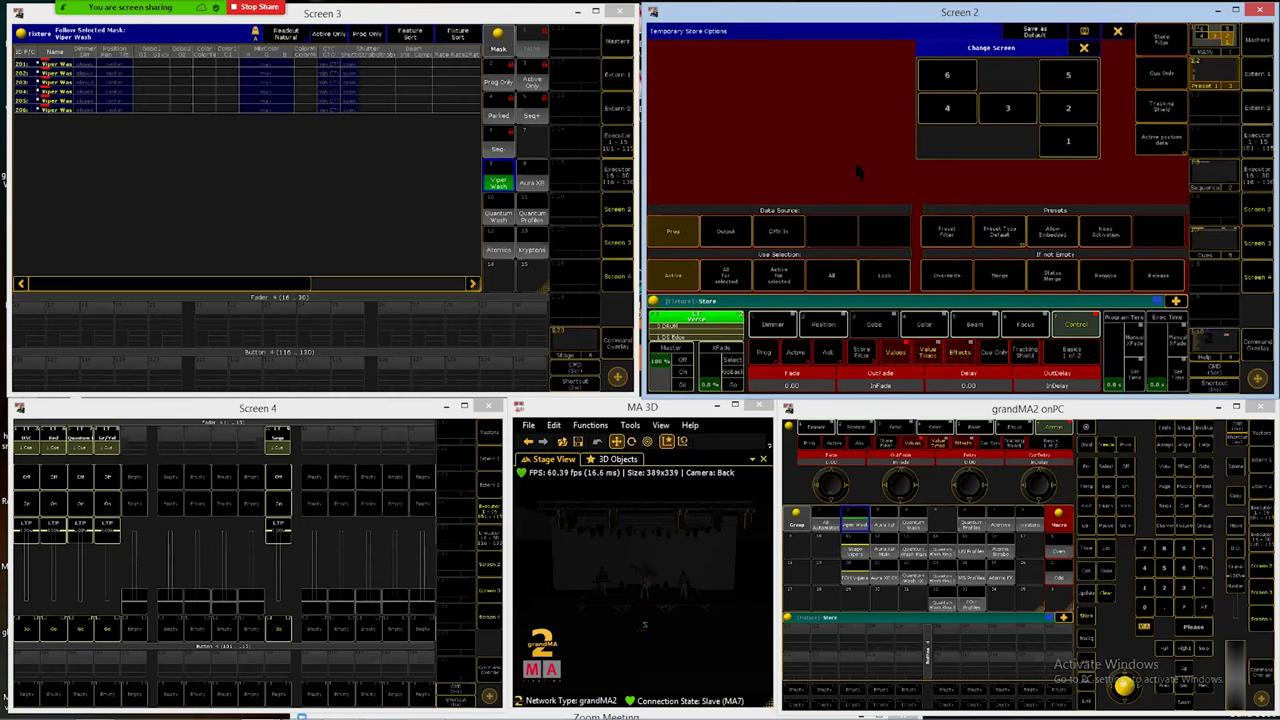
pyautogui.press('1')
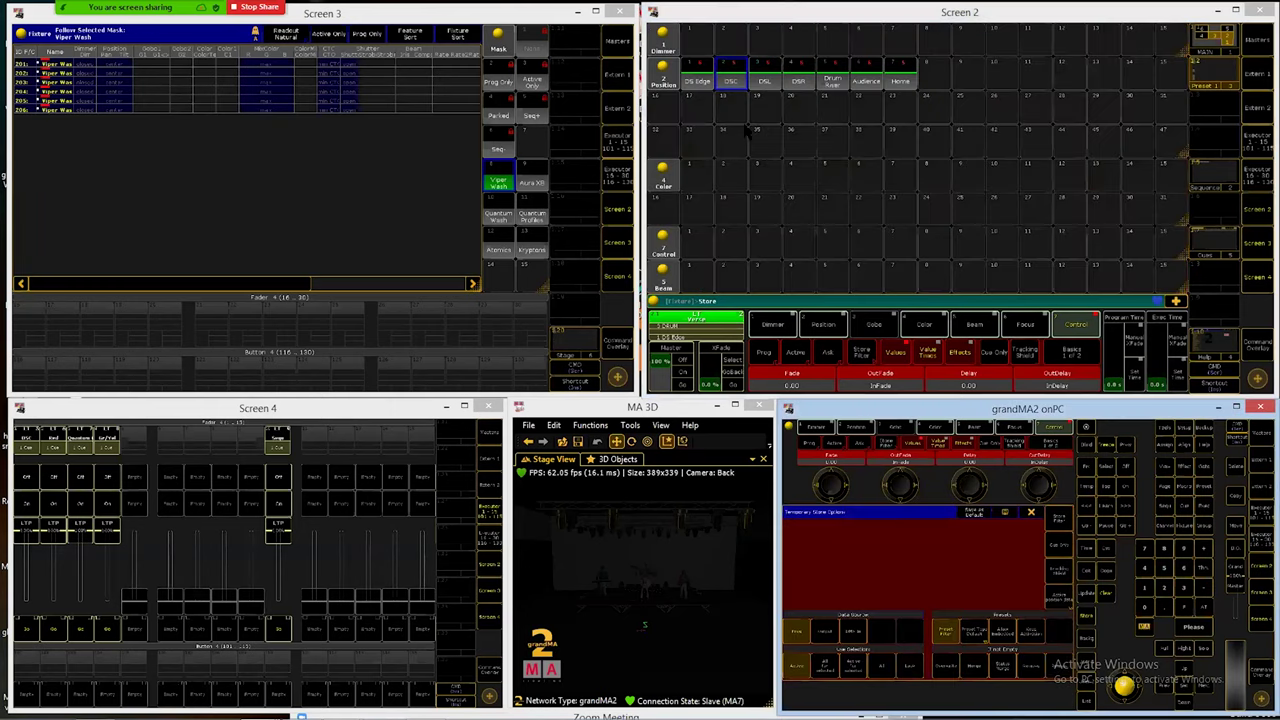
# Step: Store the Viper Wash lamp value in the first Control preset slot and label it Lamp On
pyautogui.click(699, 250)
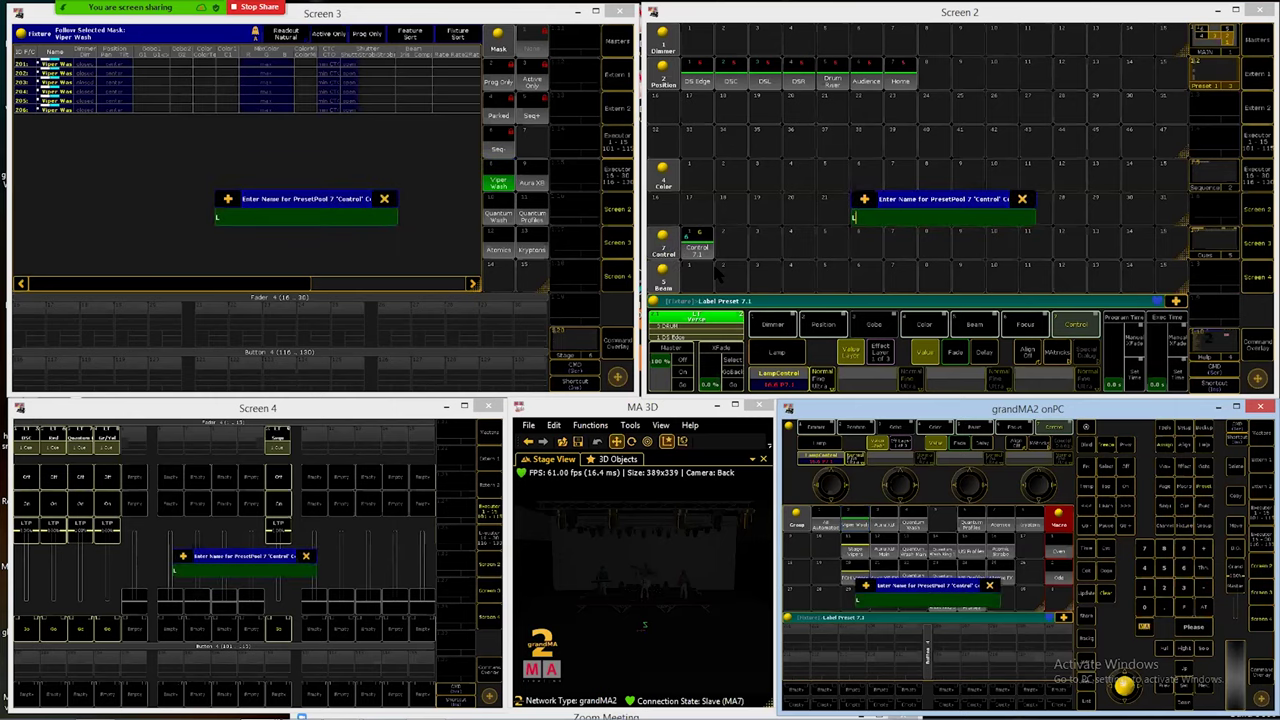
pyautogui.write('amp On')
pyautogui.press('Return')
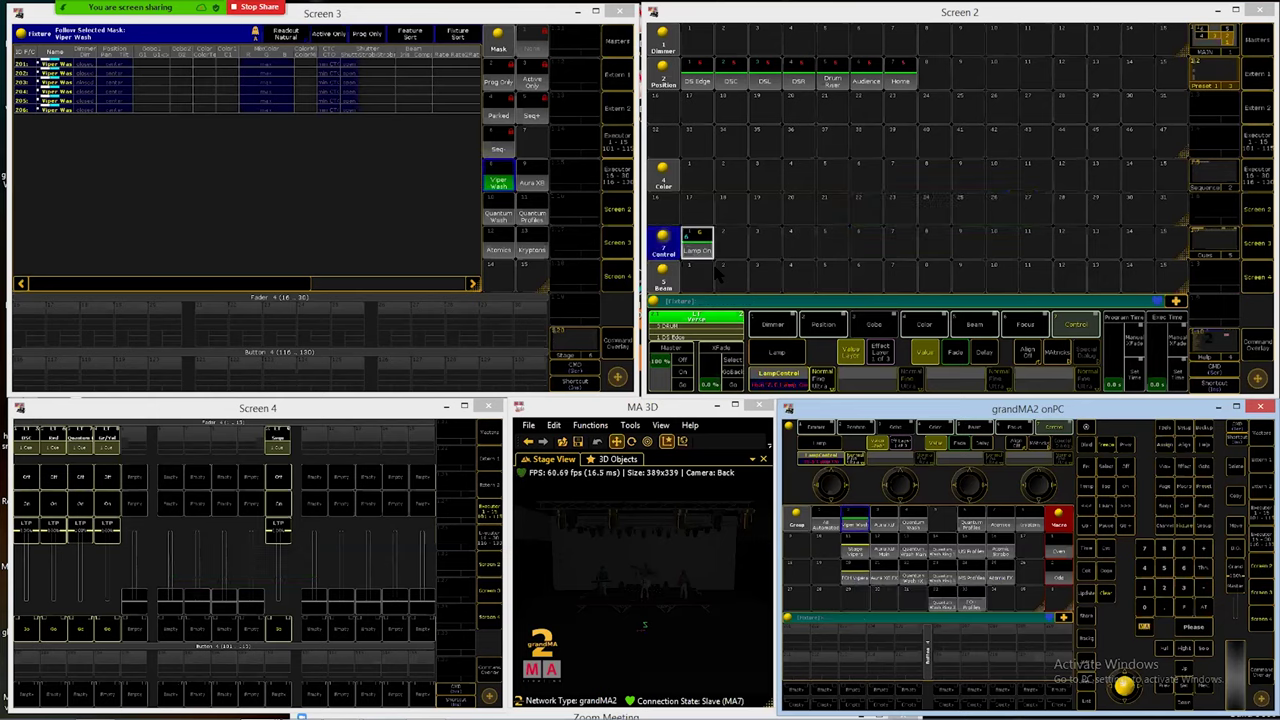
# Step: Clear the programmer and set the Kryptons group's beam Shutter to Lamp On
pyautogui.press('BackSpace')
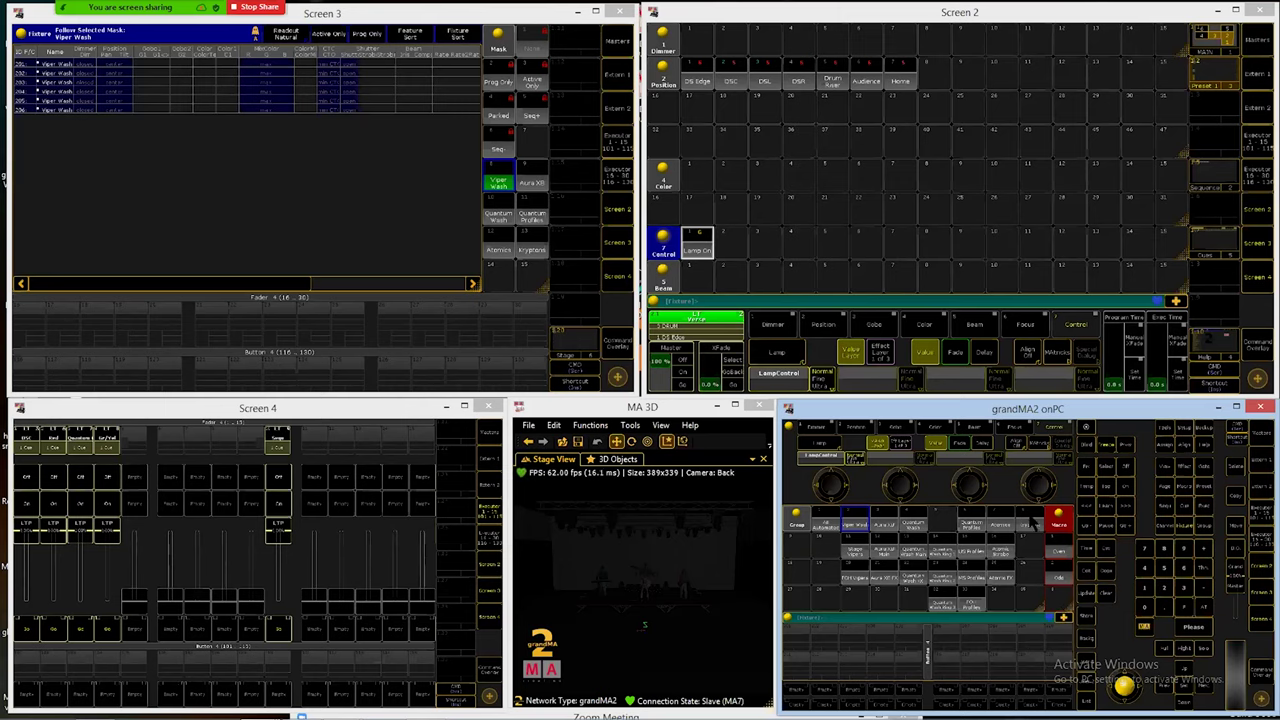
pyautogui.click(1033, 523)
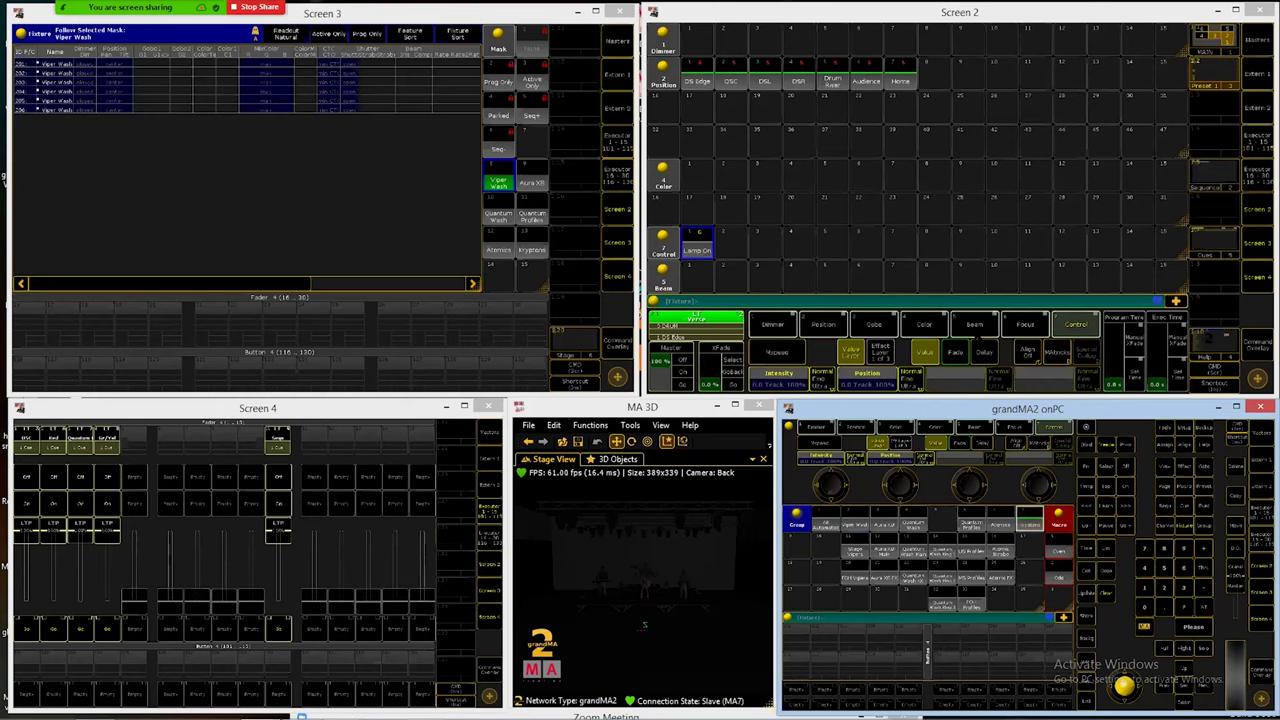
pyautogui.click(975, 324)
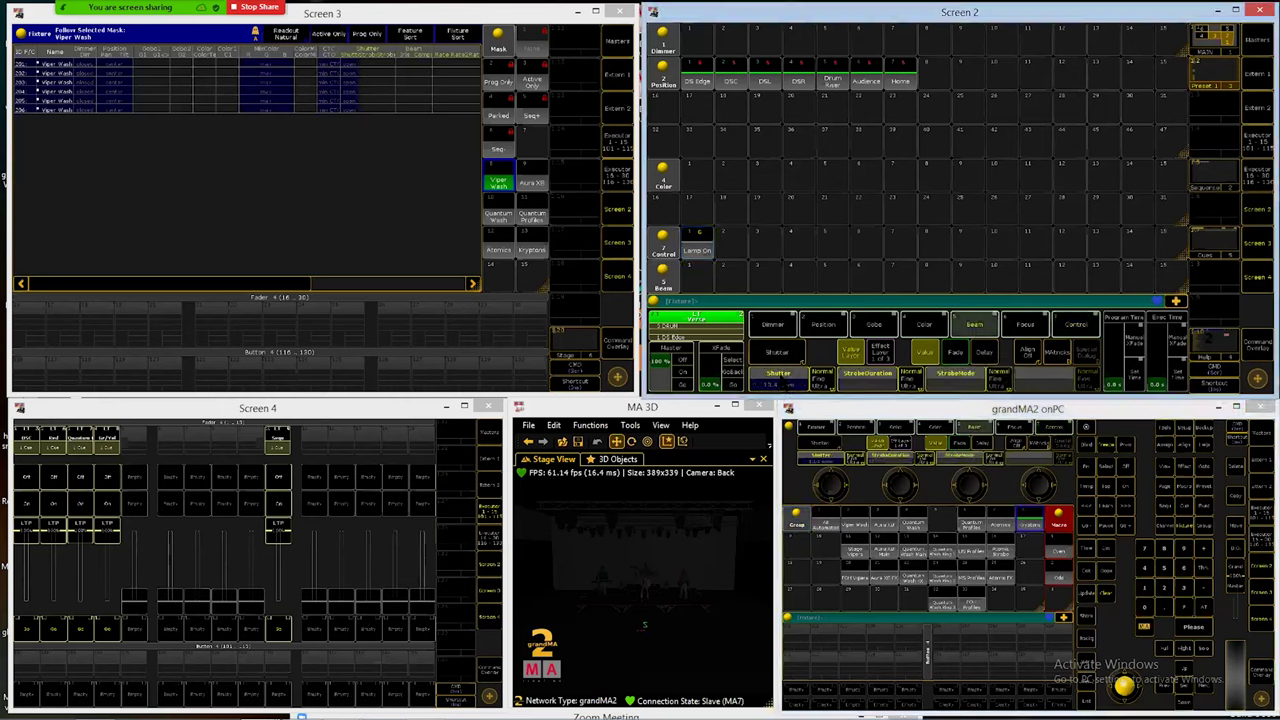
pyautogui.click(778, 374)
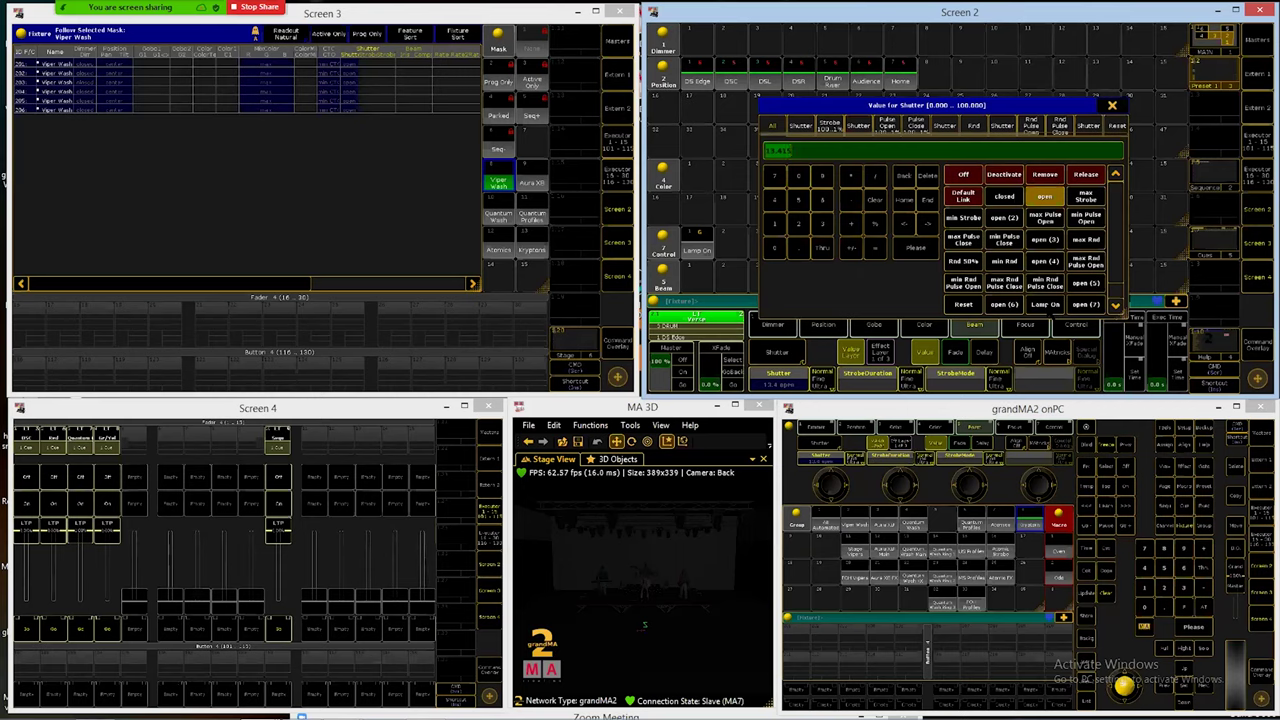
pyautogui.click(1046, 305)
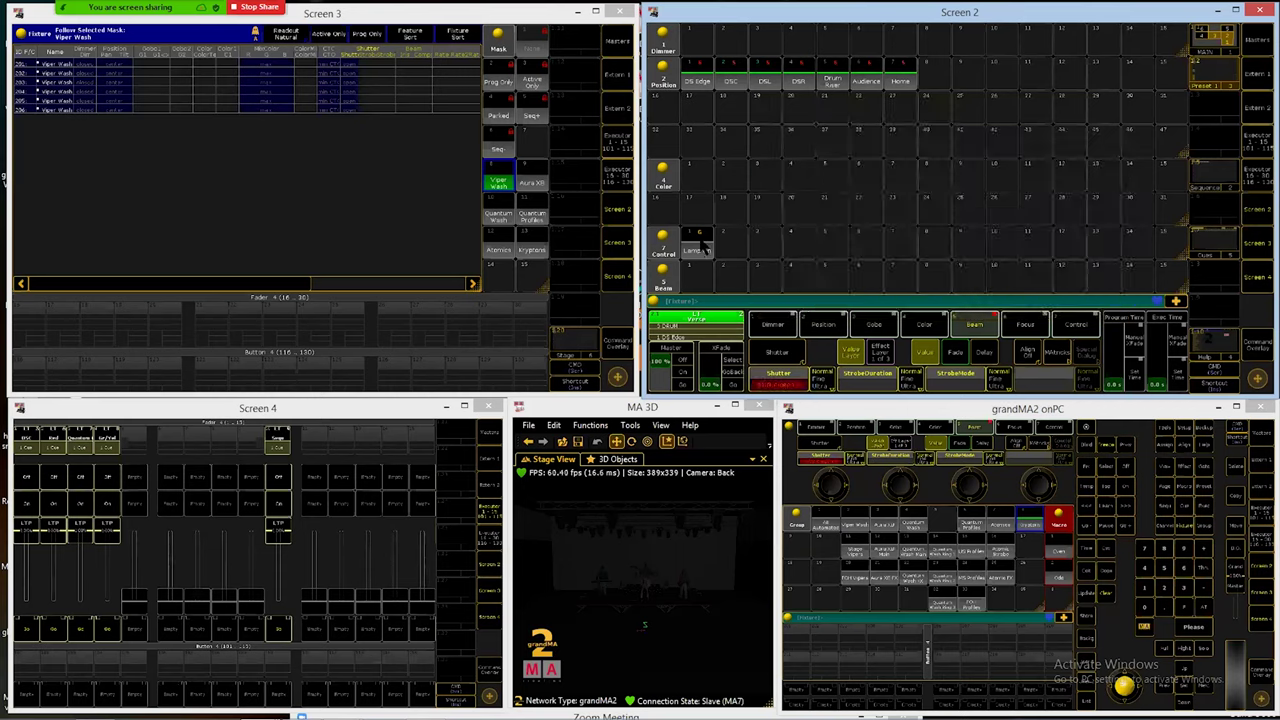
# Step: Merge the Kryptons' shutter value into the existing Lamp On preset in the Control pool
pyautogui.click(688, 245)
pyautogui.click(1087, 617)
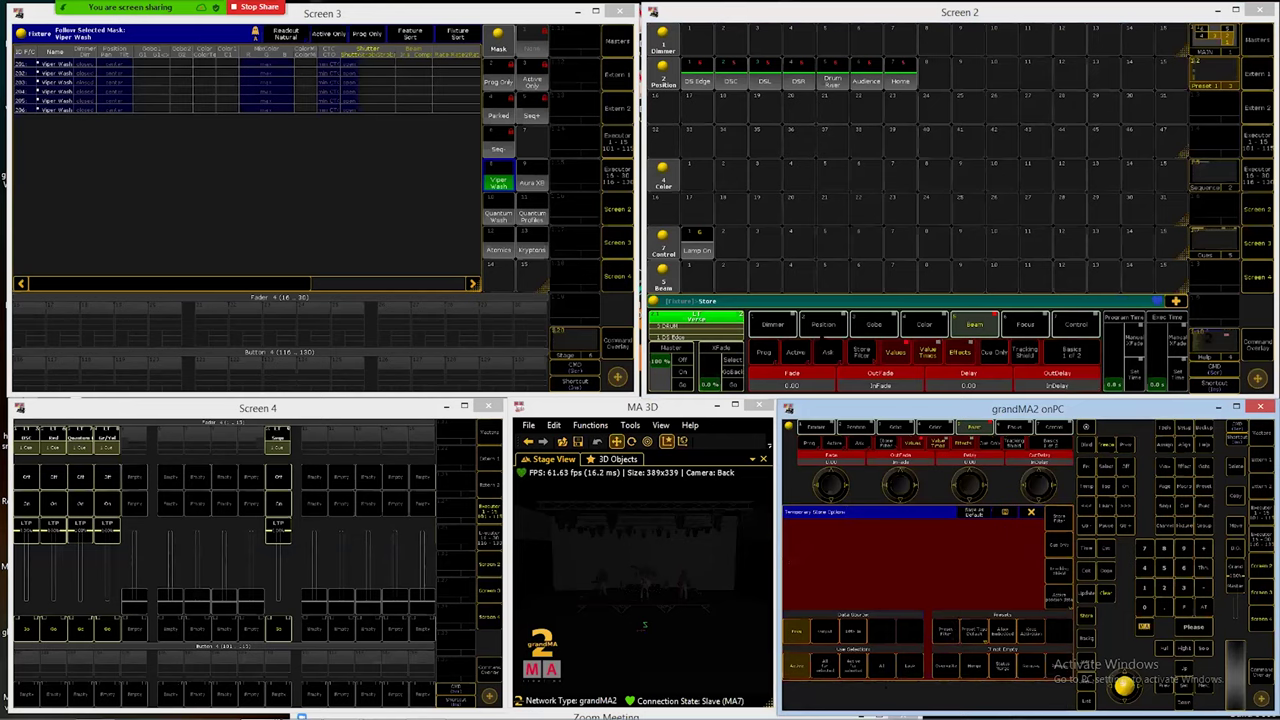
pyautogui.click(699, 250)
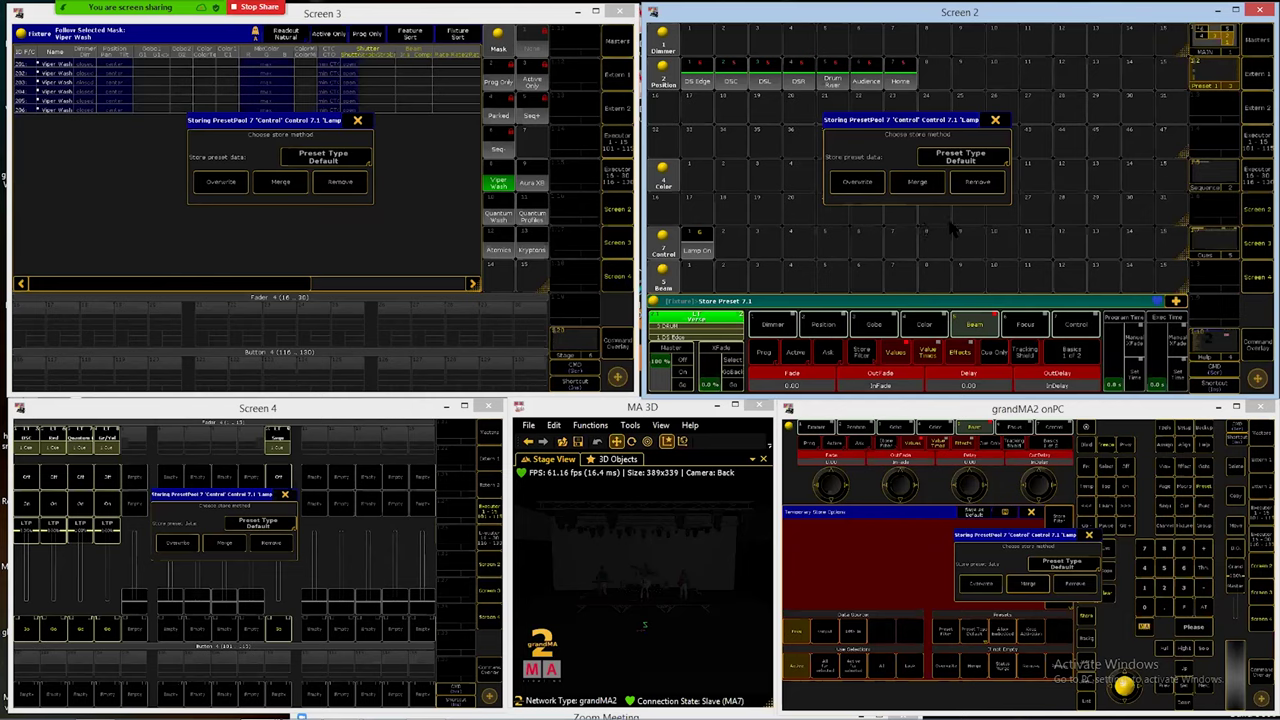
pyautogui.press('Escape')
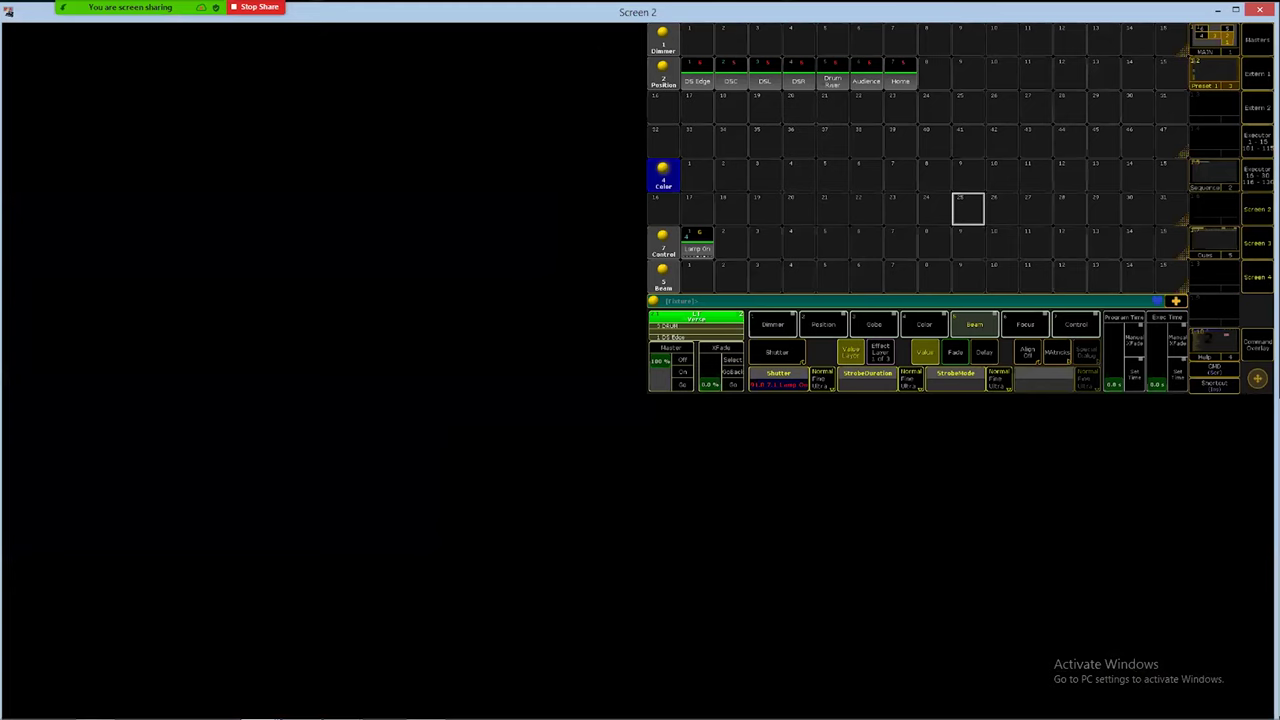
# Step: Maximize the Screen 2 window to examine the Lamp On preset, and restore the window's size
pyautogui.click(1236, 10)
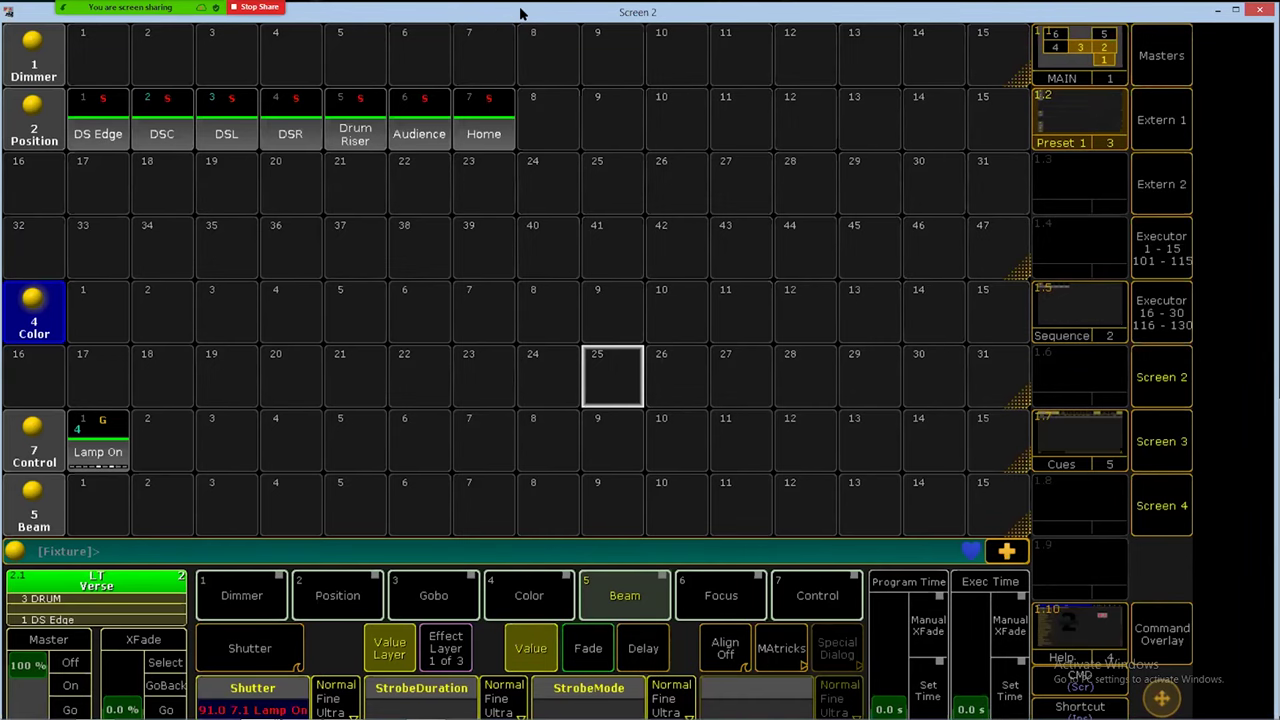
pyautogui.press('super+Down')
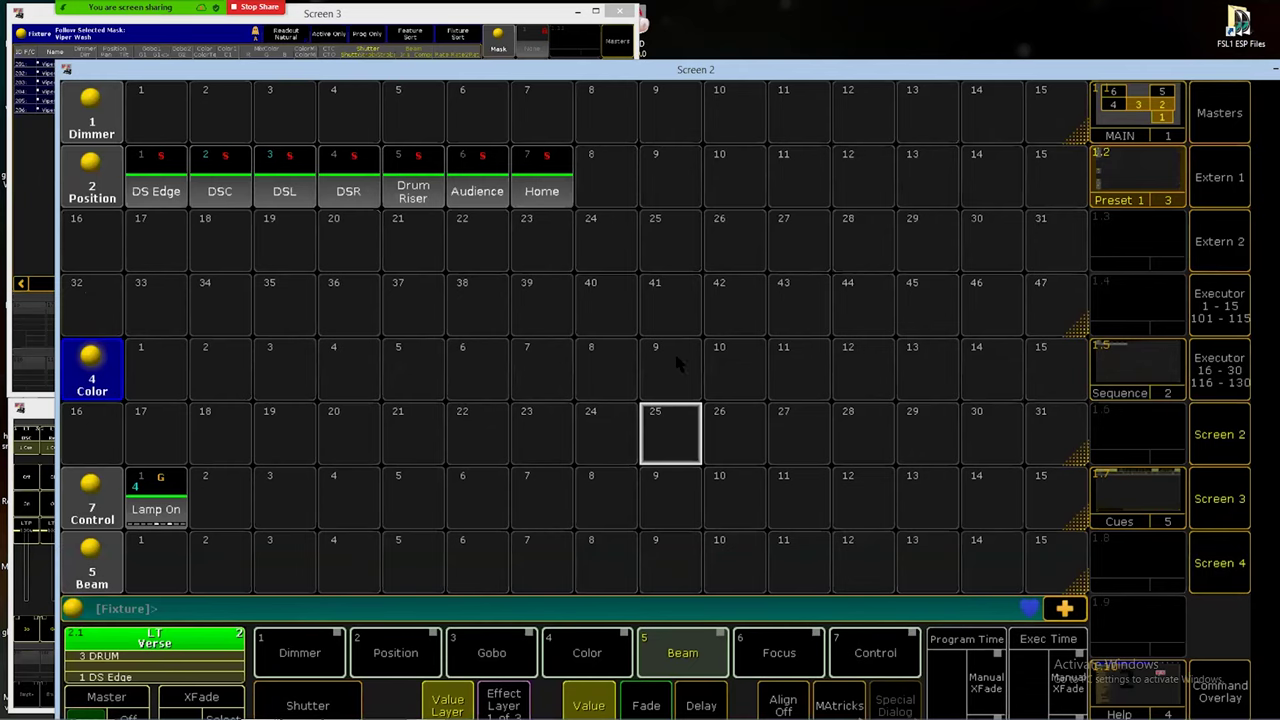
pyautogui.press('super+Down')
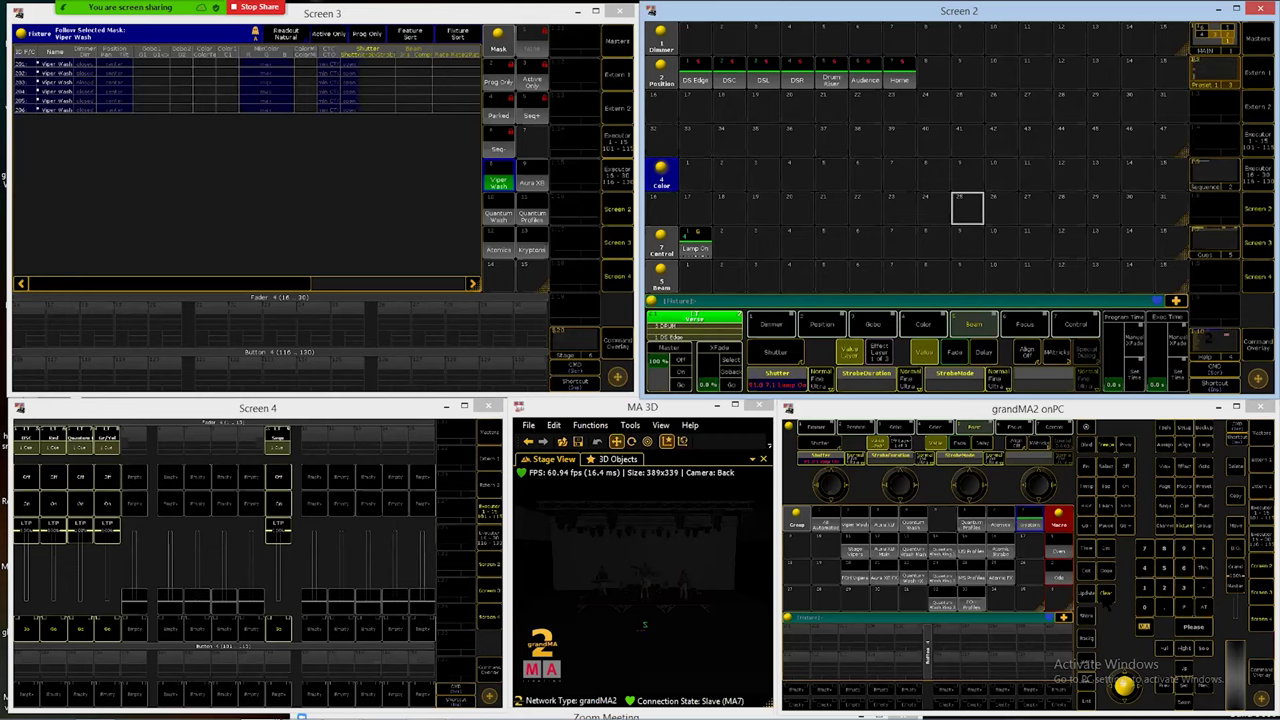
# Step: Clear the programmer and set the Viper Wash group's LampControl to Lamp Off
pyautogui.click(1105, 594)
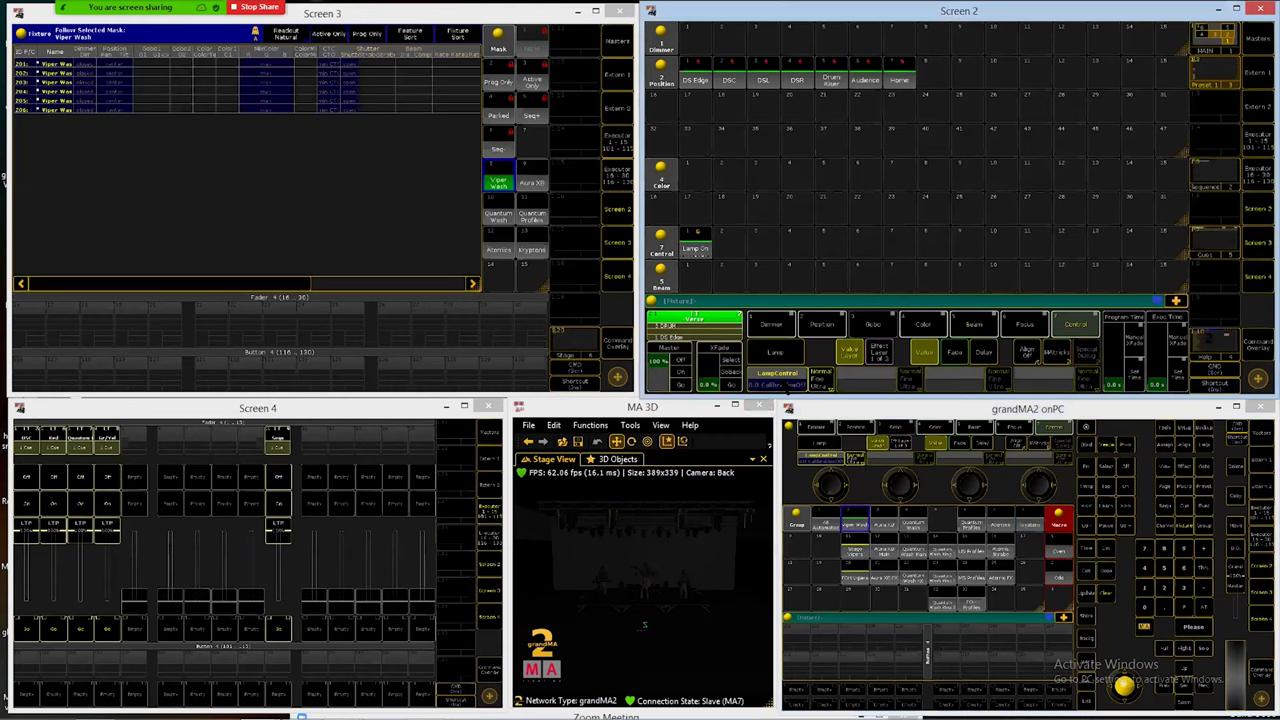
pyautogui.click(802, 389)
# Step: Select the Kryptons group, mask the fixture sheet to Kryptons, and set their beam Shutter to Lamp Off
pyautogui.click(1027, 522)
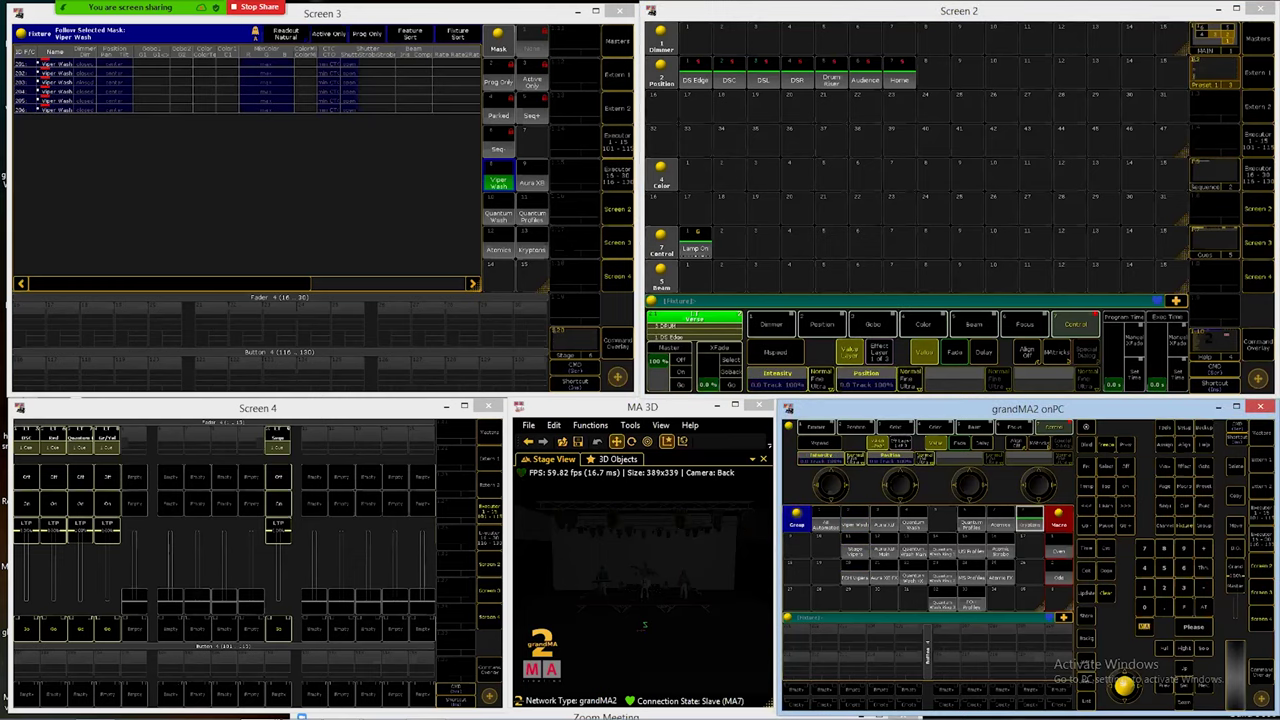
pyautogui.click(544, 251)
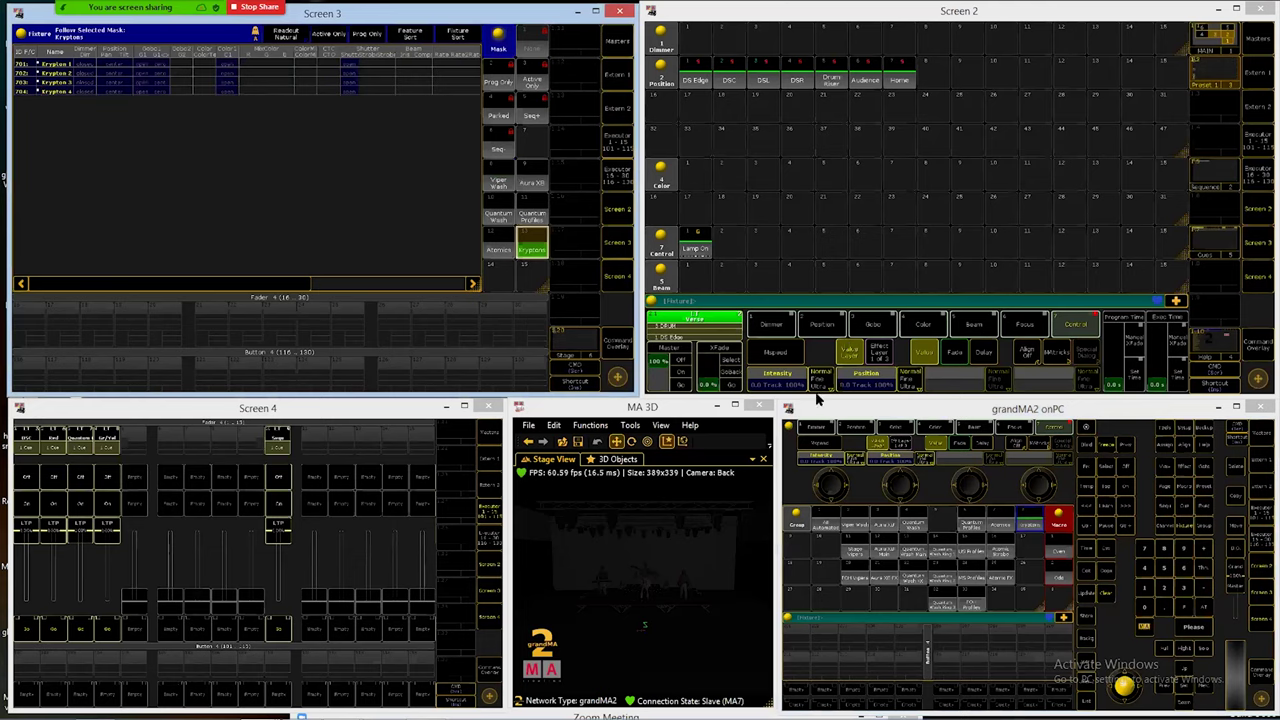
pyautogui.click(1048, 270)
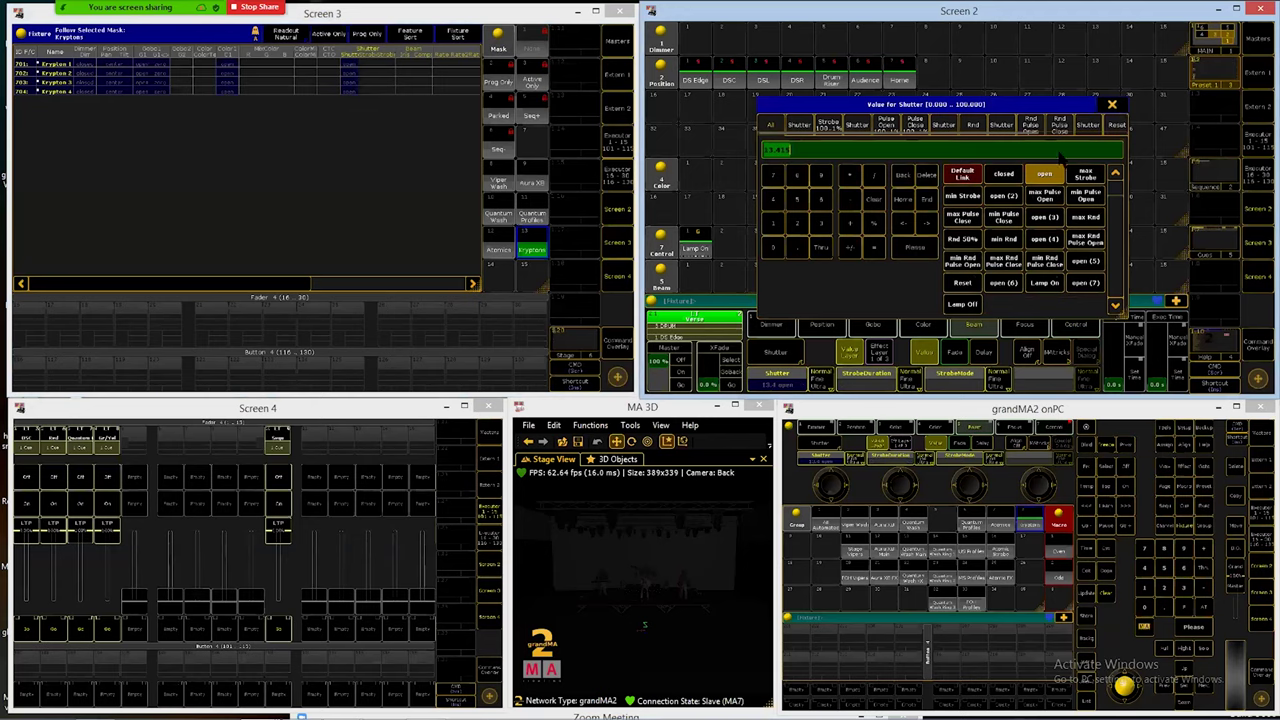
pyautogui.press('Escape')
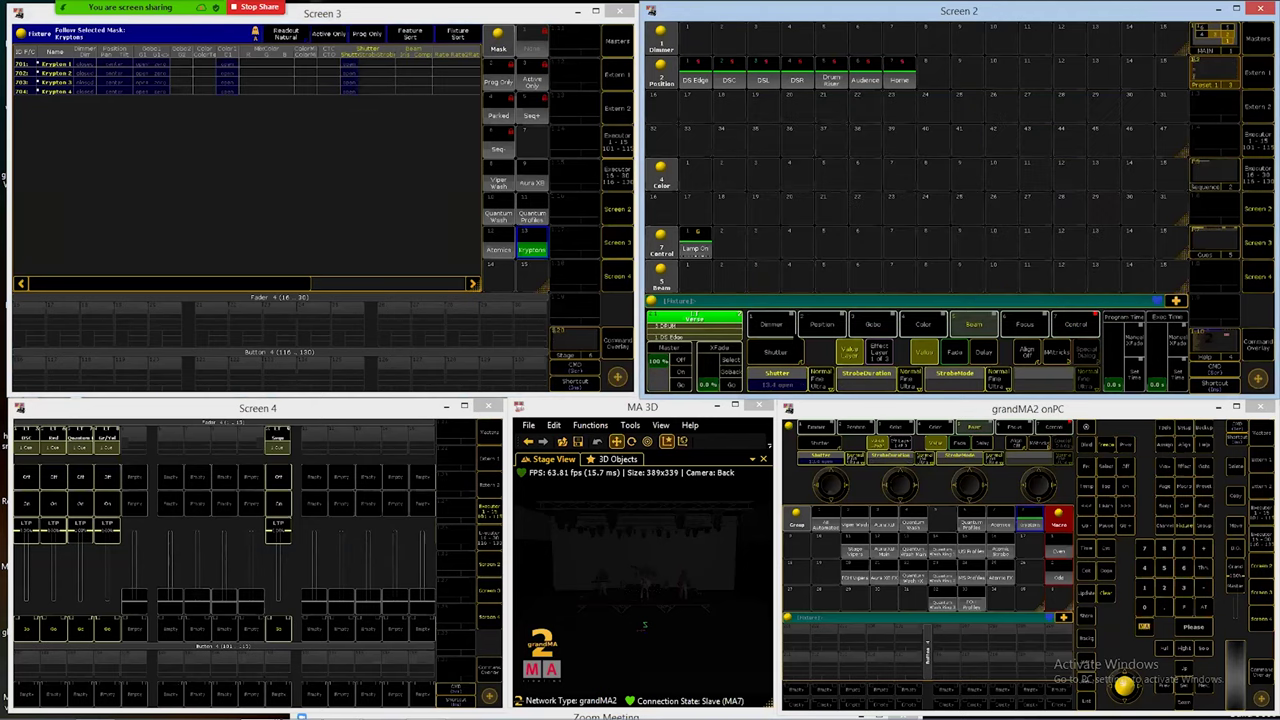
pyautogui.click(780, 378)
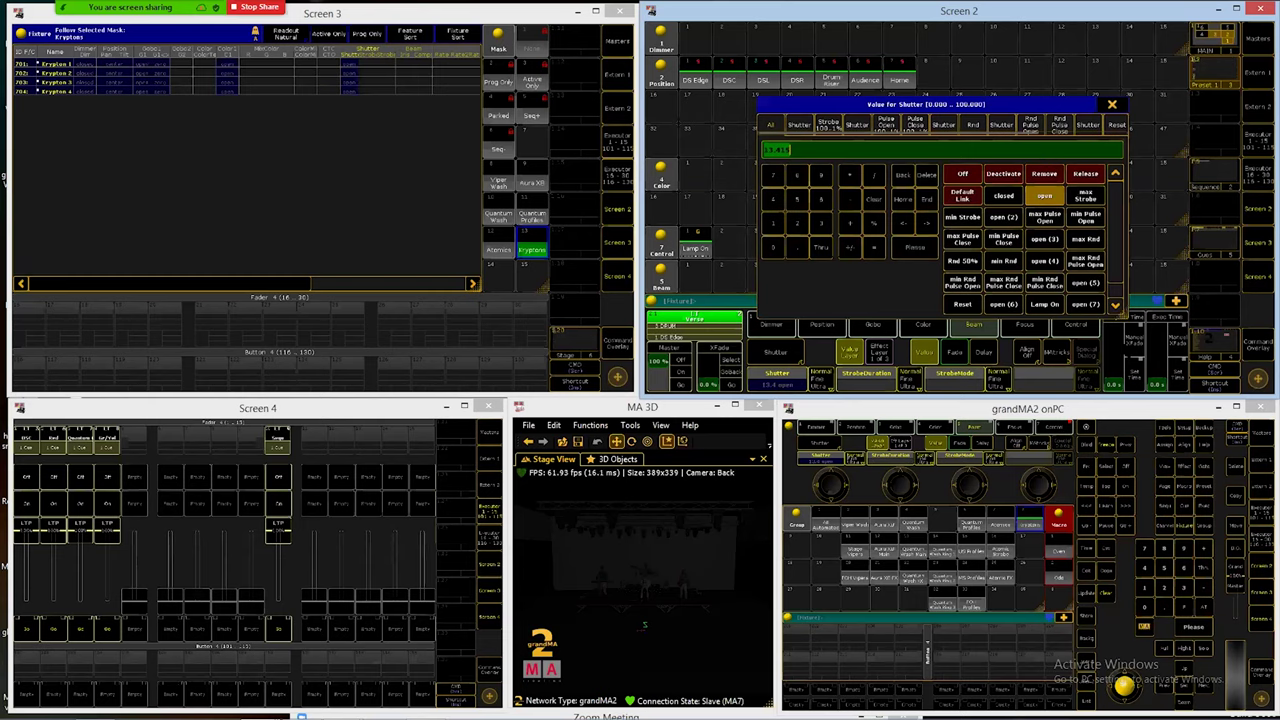
pyautogui.scroll(-1, 972, 314)
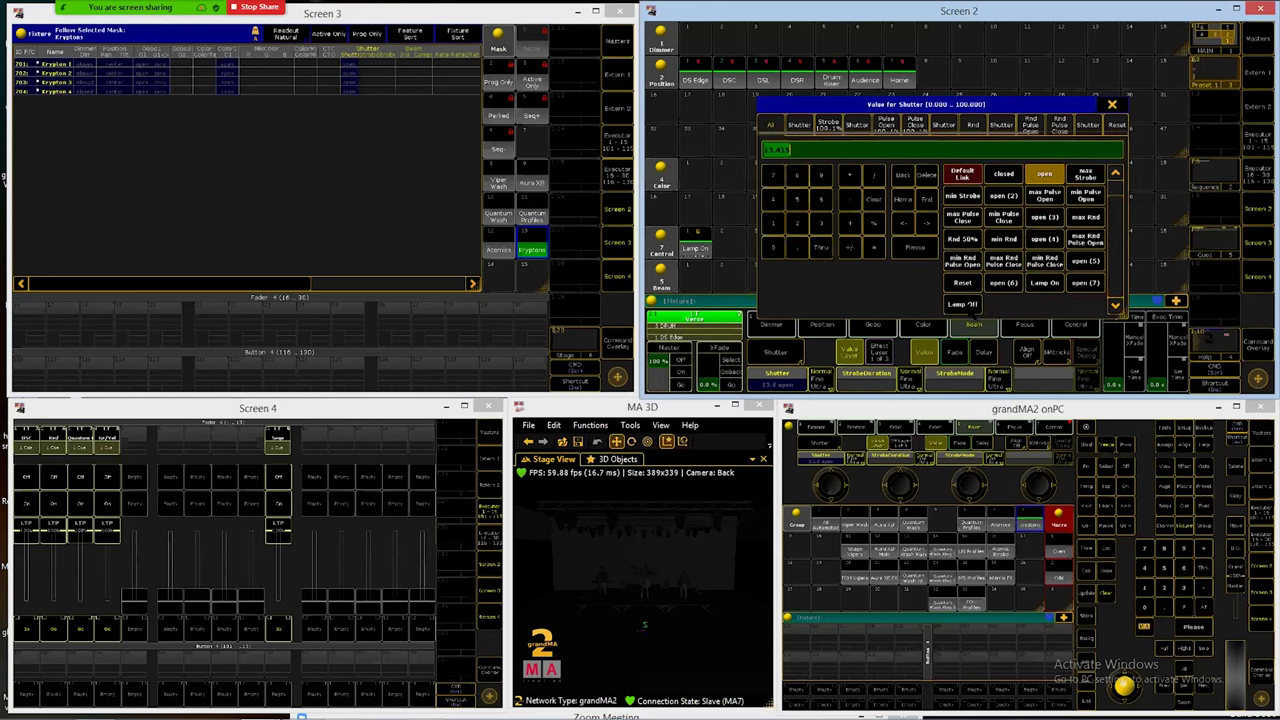
pyautogui.click(966, 308)
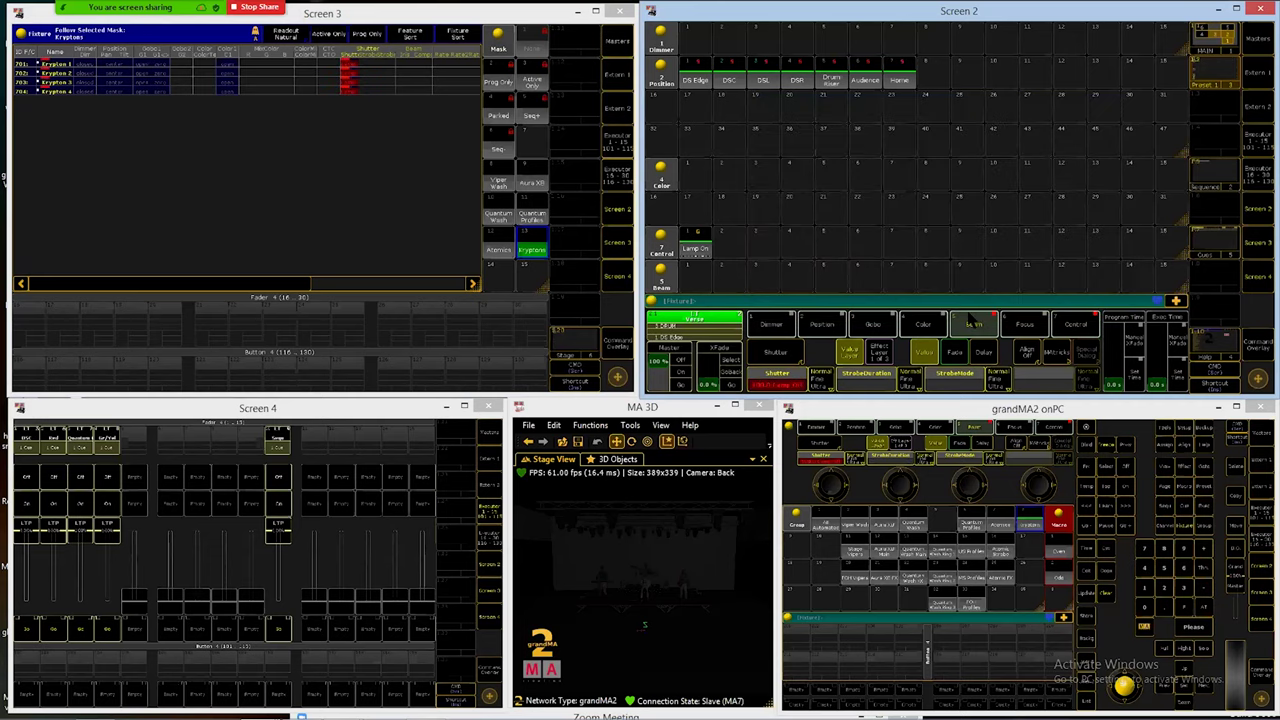
pyautogui.click(973, 322)
# Step: Examine the Viper Wash lamp values in the fixture sheet and filter the sheet with the Prog Only mask
pyautogui.click(497, 182)
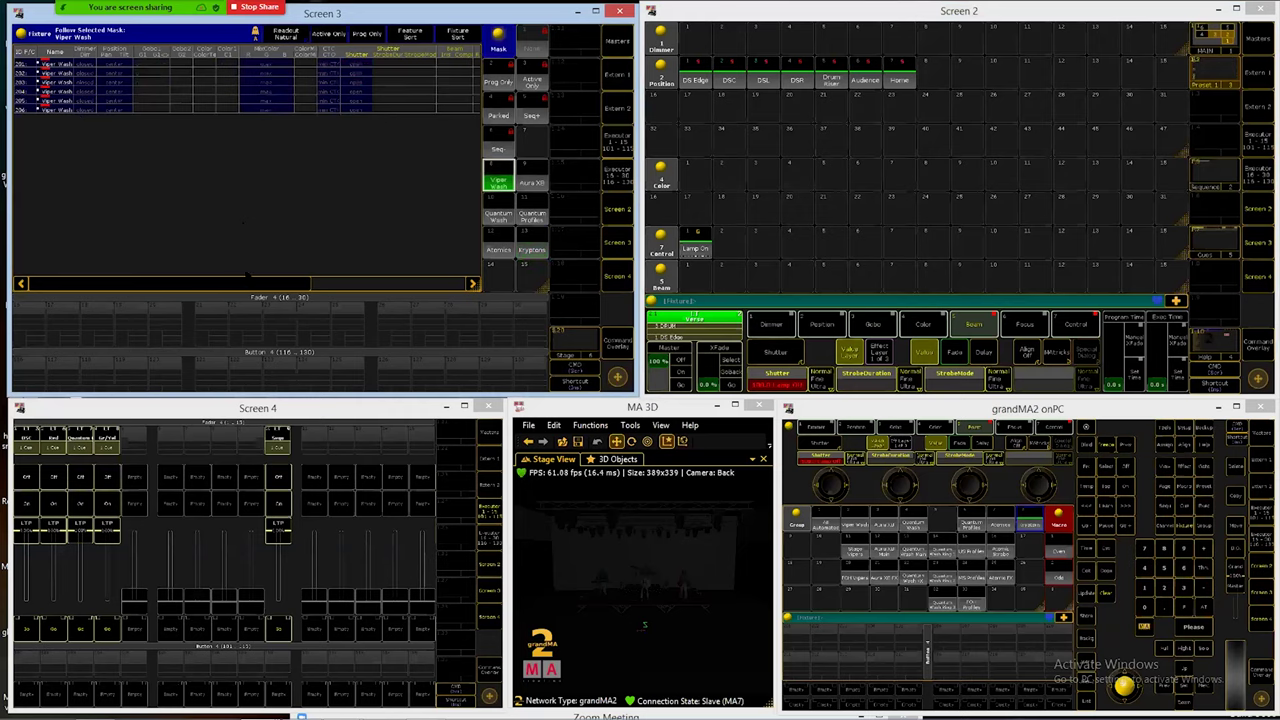
pyautogui.moveTo(192, 288); pyautogui.dragTo(365, 286)
pyautogui.moveTo(345, 75); pyautogui.dragTo(363, 108)
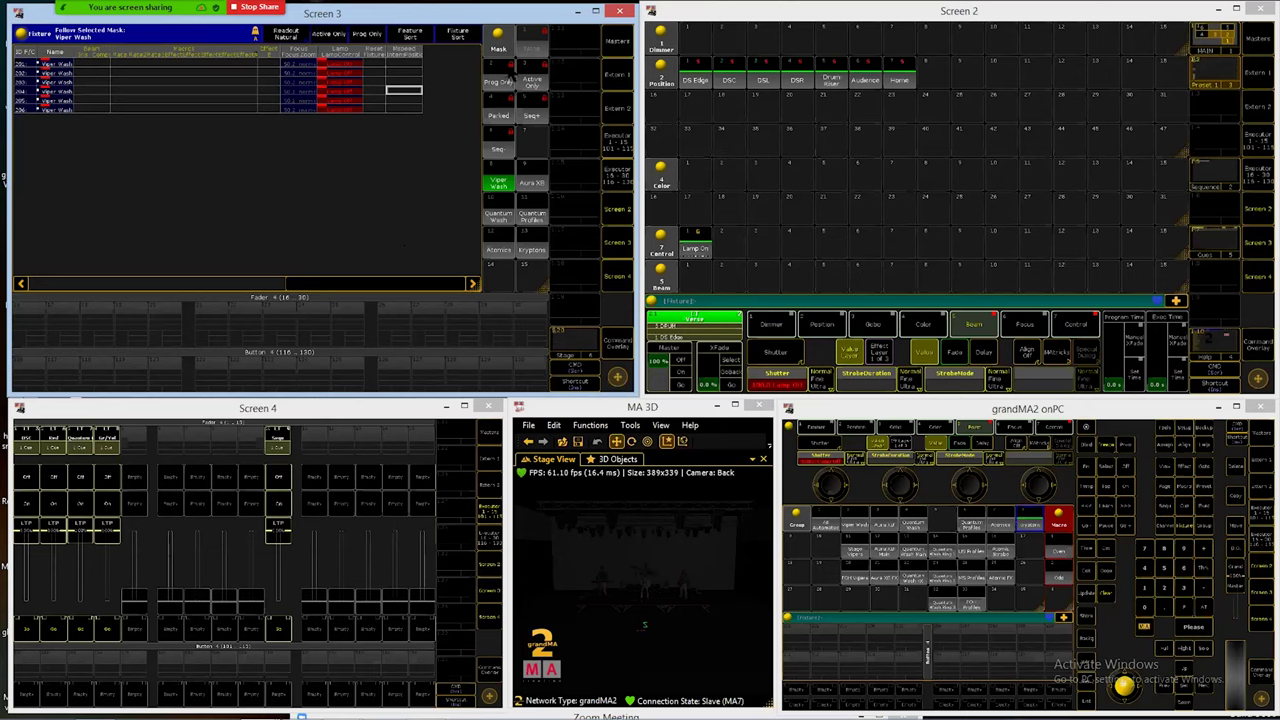
pyautogui.click(505, 79)
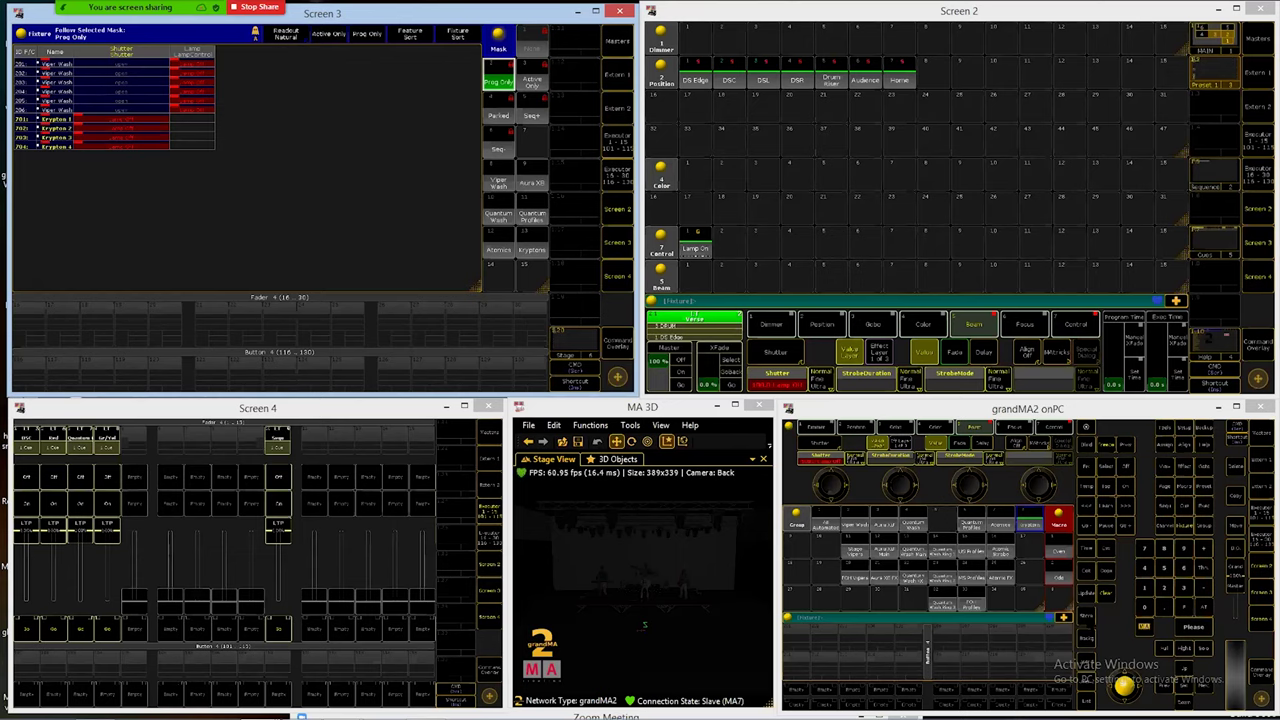
# Step: Store the Lamp Off values in slot 2 of the Control preset pool and label the preset "Lamp Off"
pyautogui.click(1087, 620)
pyautogui.click(1087, 620)
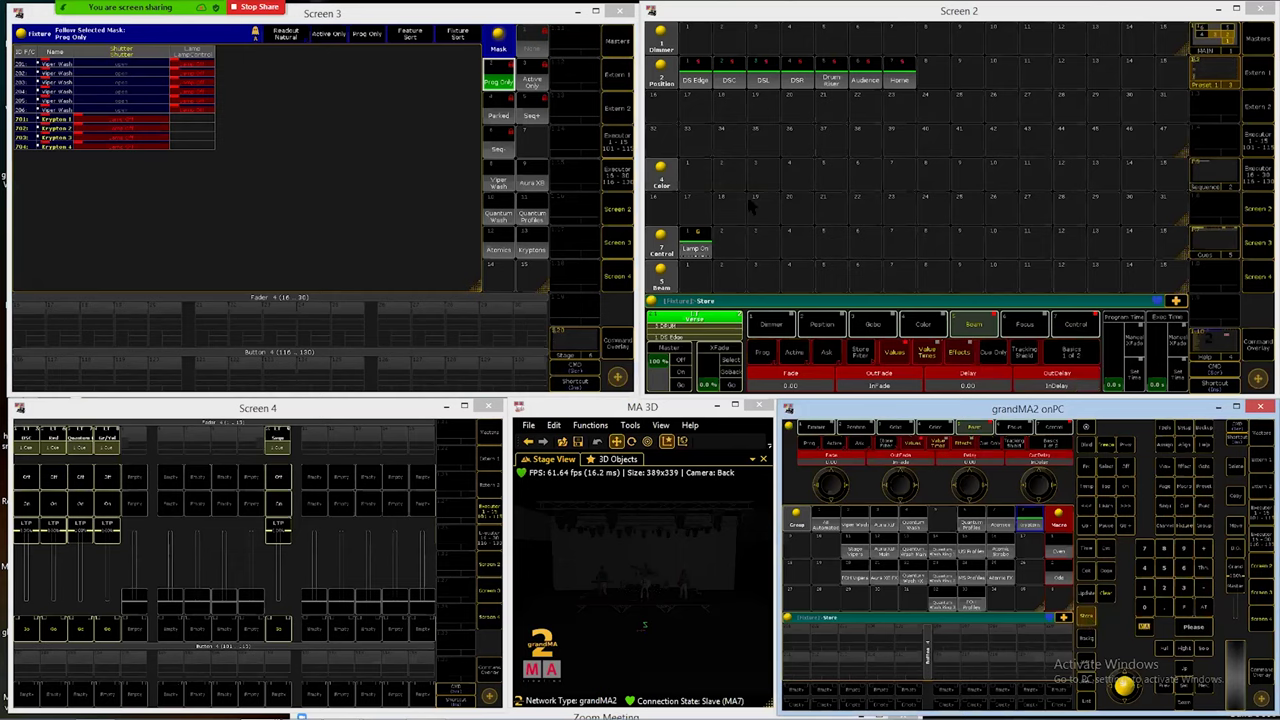
pyautogui.click(728, 238)
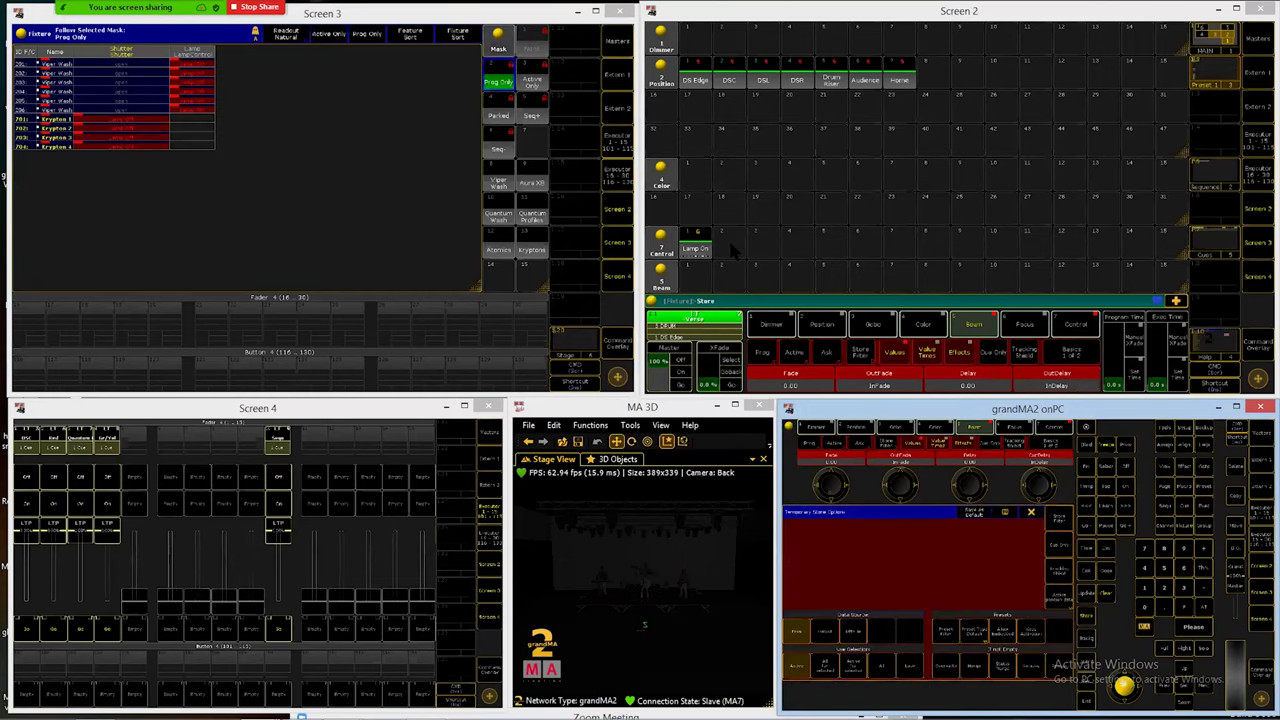
pyautogui.click(730, 243)
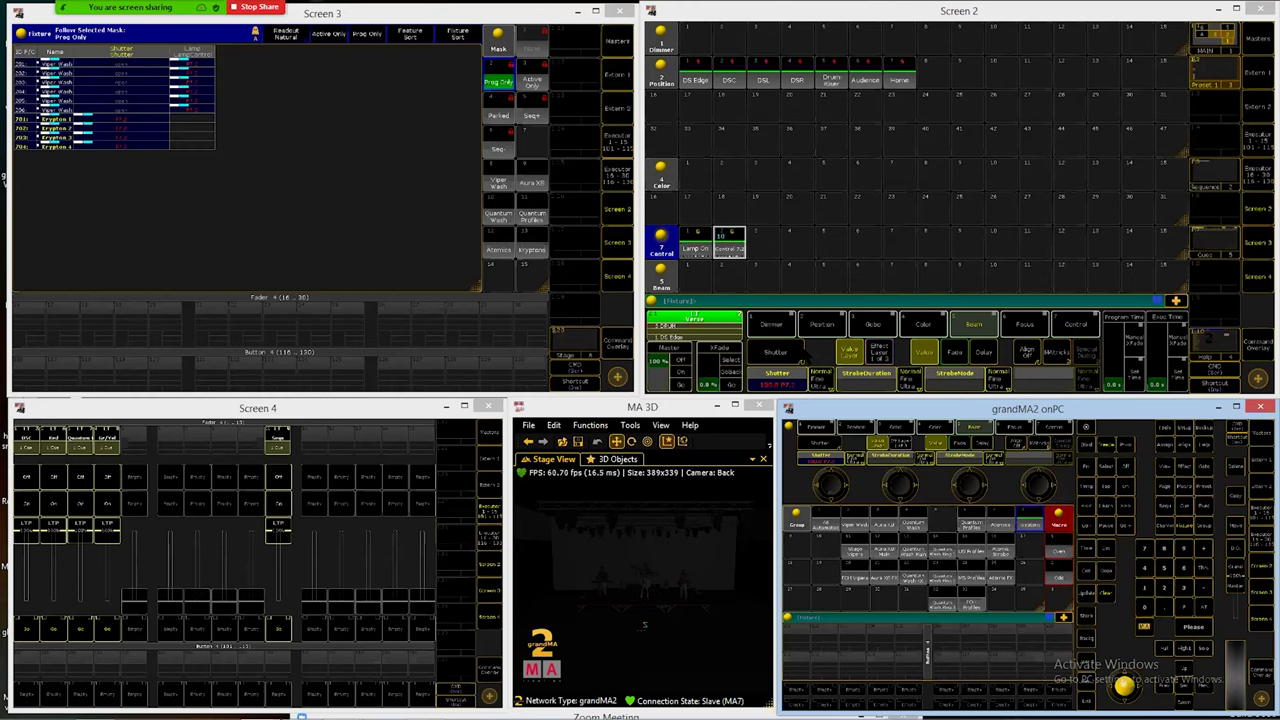
pyautogui.write('Lam')
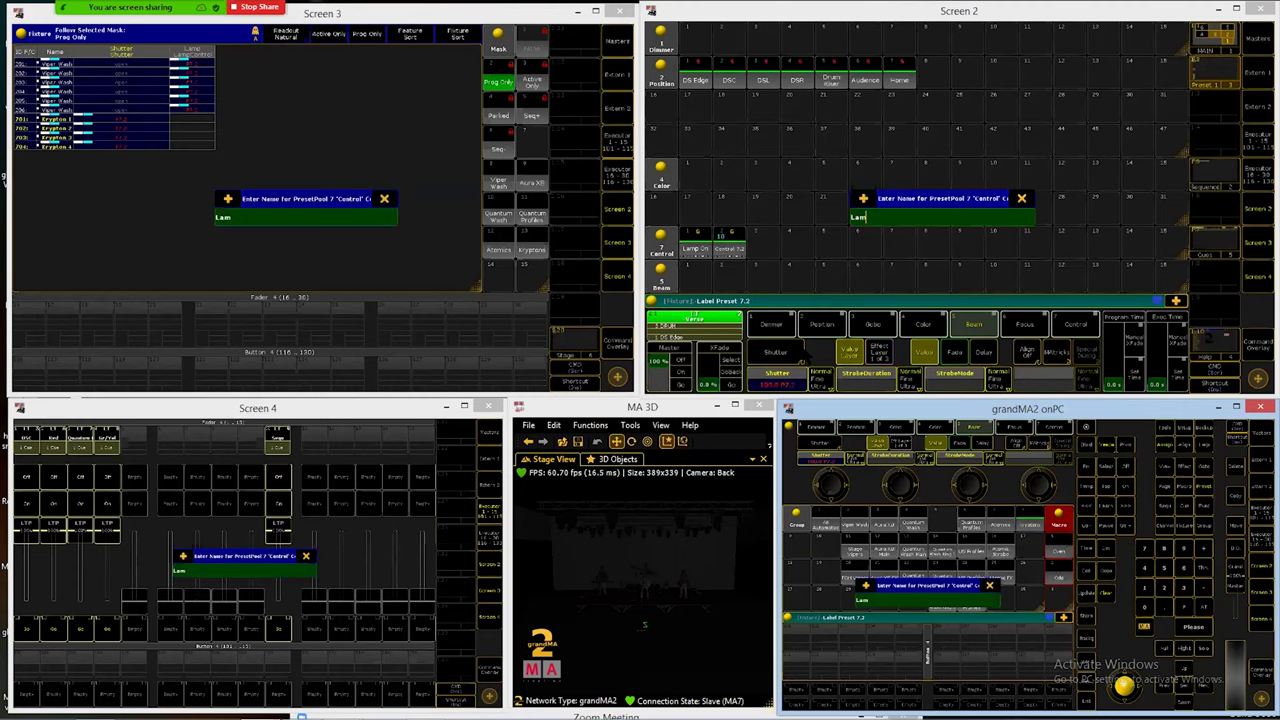
pyautogui.write('p Off')
pyautogui.press('Return')
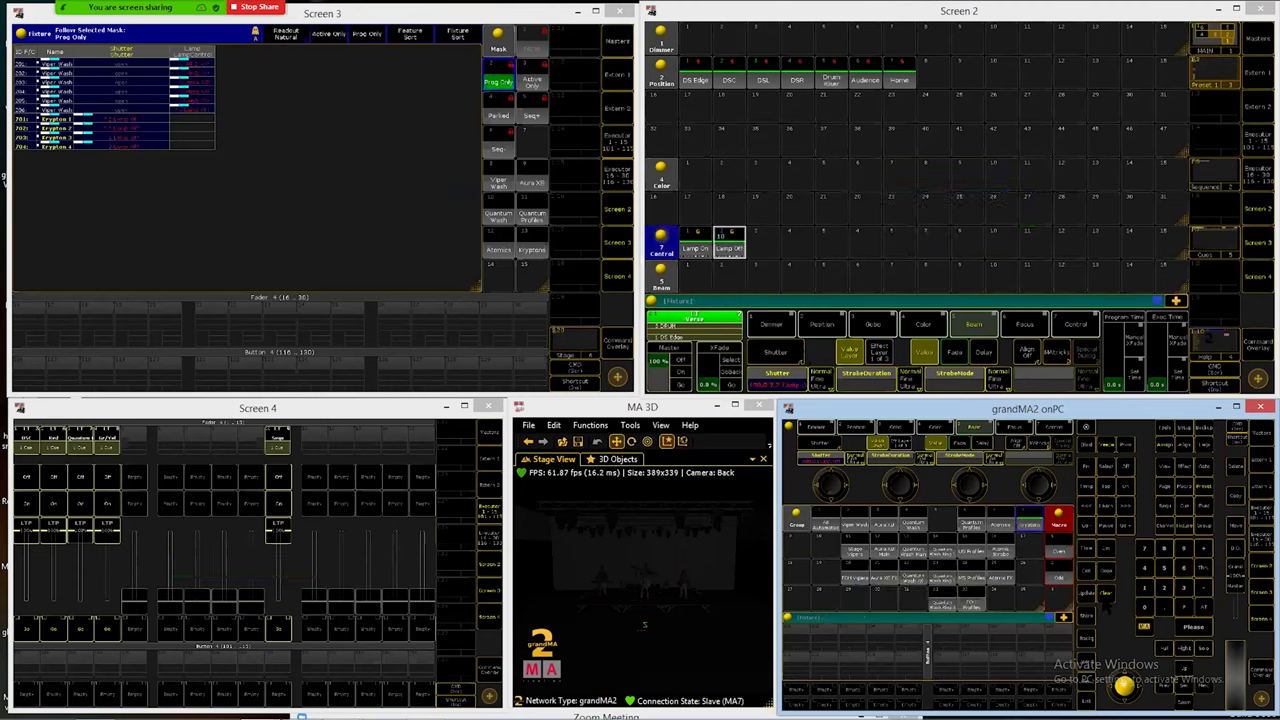
# Step: Clear the programmer and set the Viper Wash group's LampControl to Reset
pyautogui.click(1107, 593)
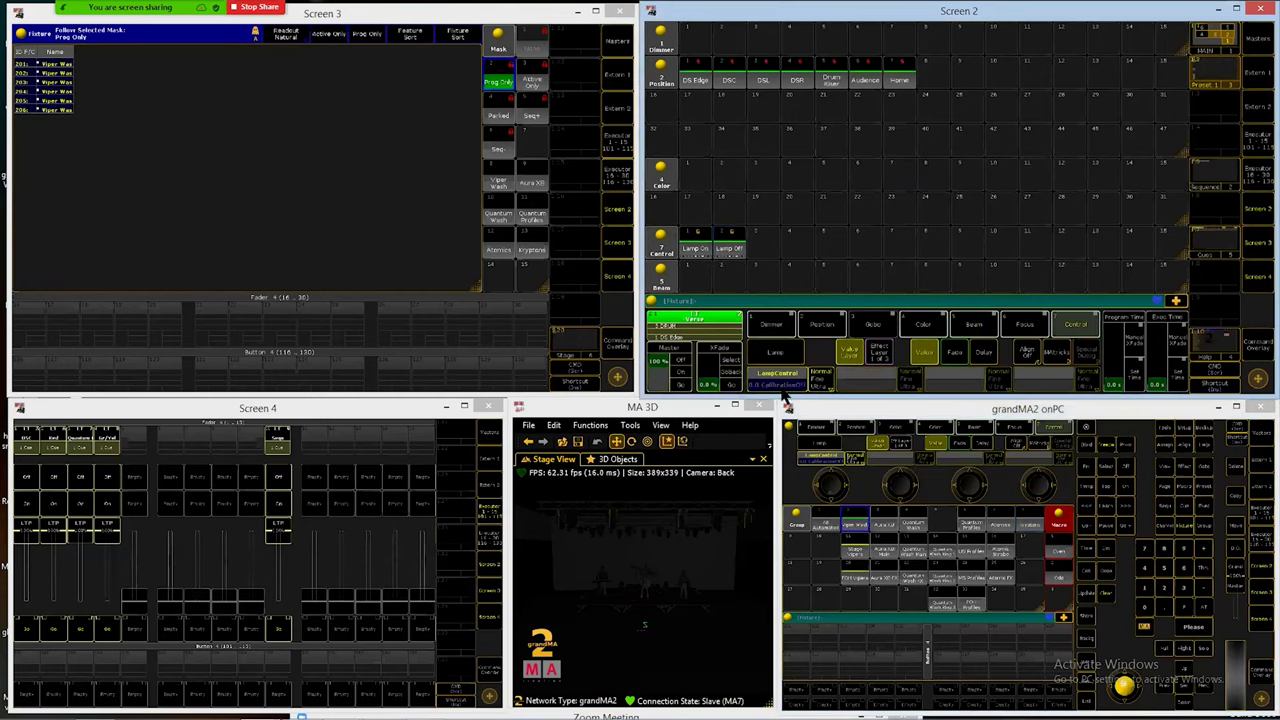
pyautogui.click(778, 376)
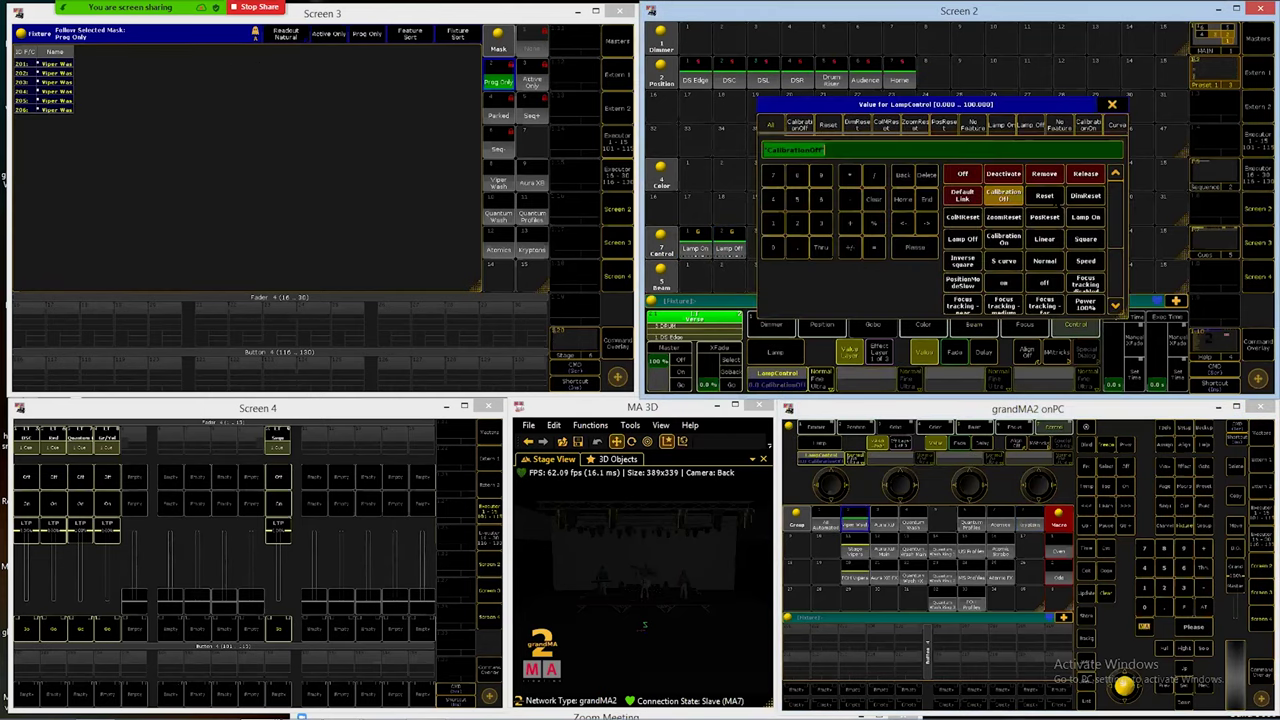
pyautogui.click(1044, 196)
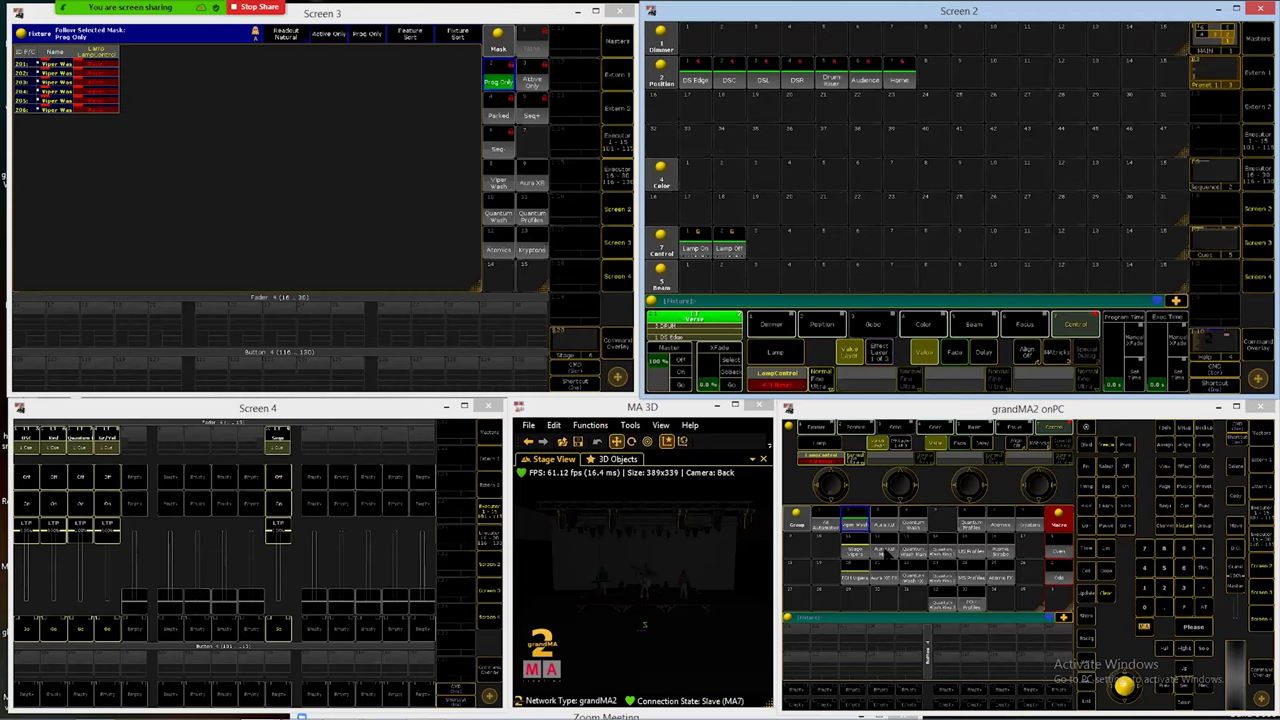
# Step: Set FixtureGlobal to Reset for the Aura XB main group and the Quantum Wash main group
pyautogui.click(884, 553)
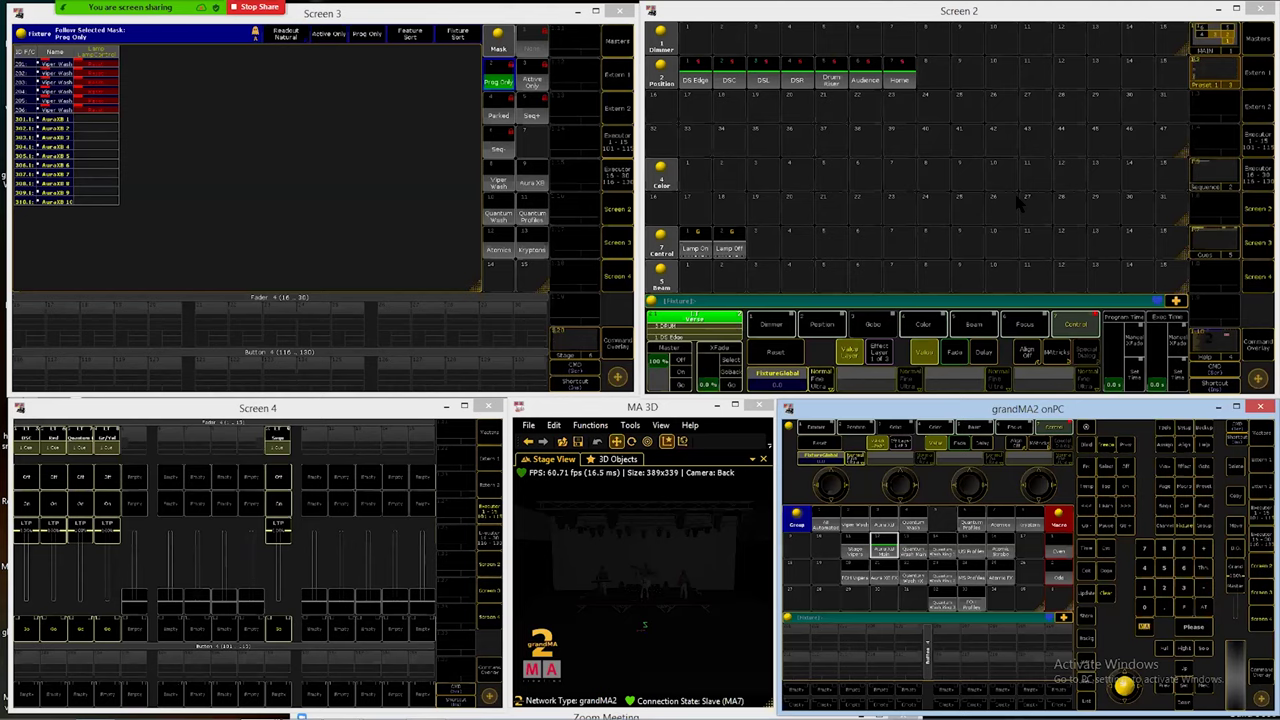
pyautogui.click(1018, 203)
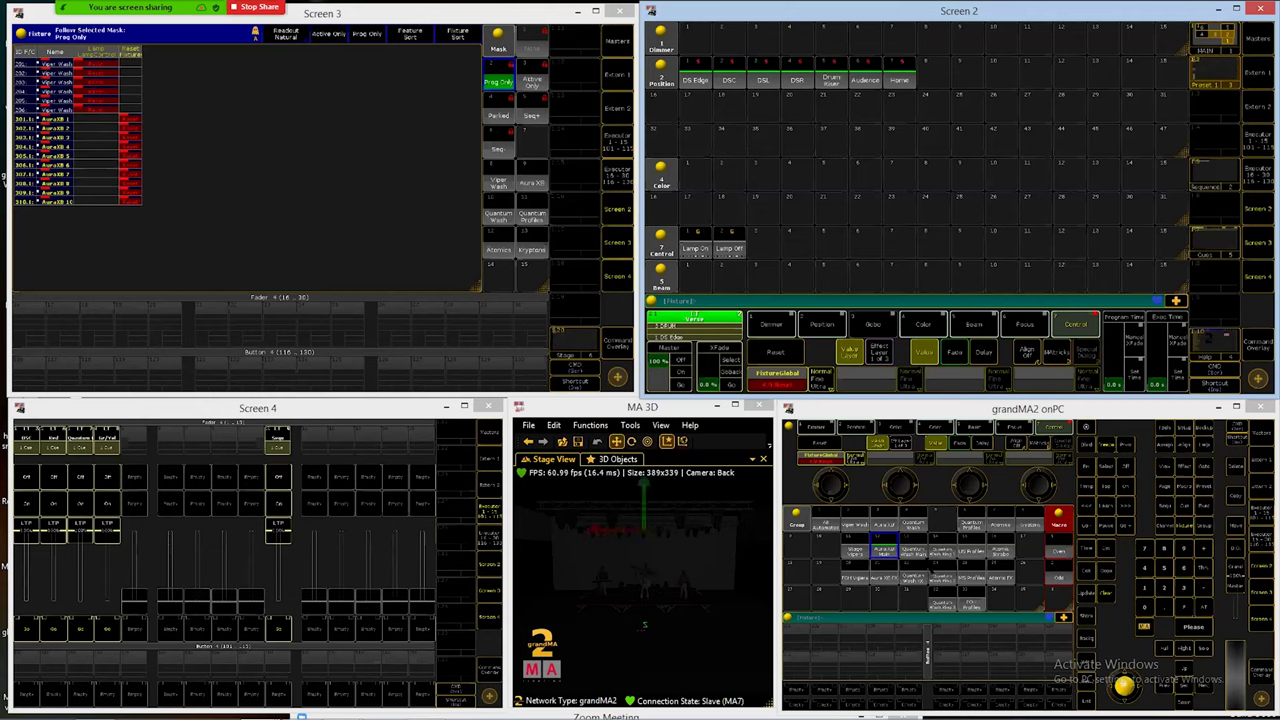
pyautogui.click(915, 553)
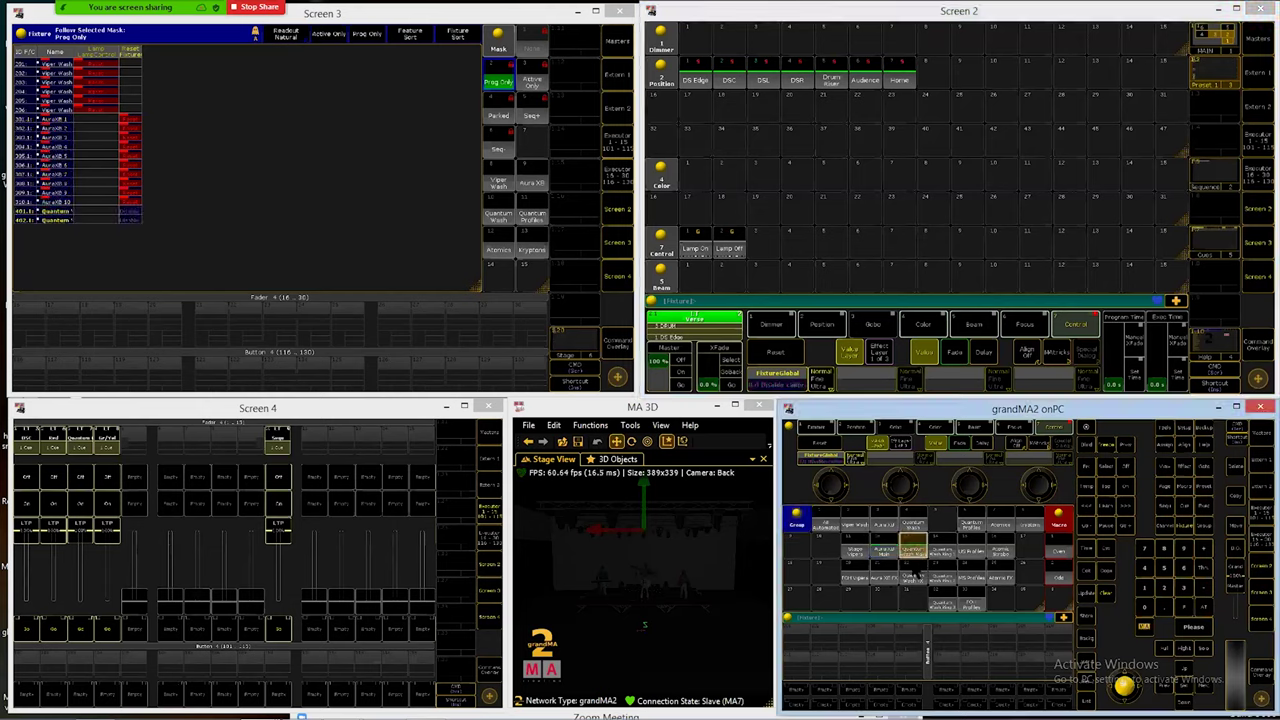
pyautogui.click(787, 390)
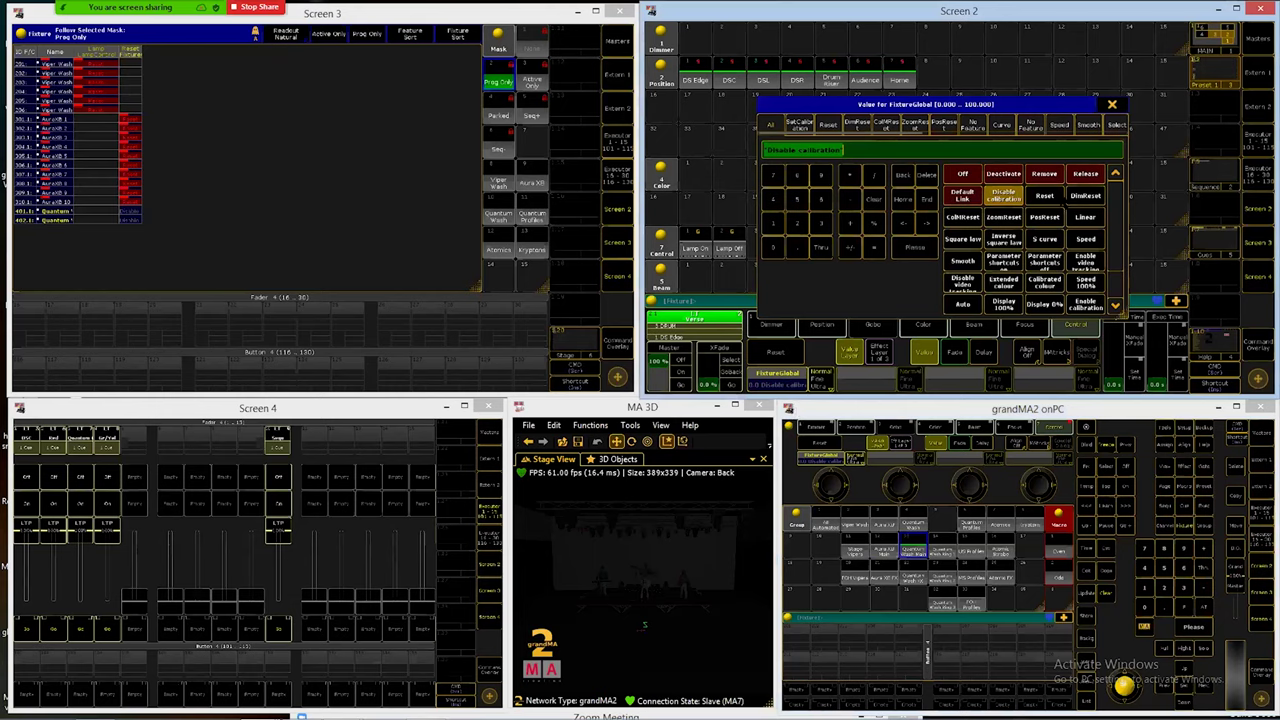
pyautogui.click(1040, 196)
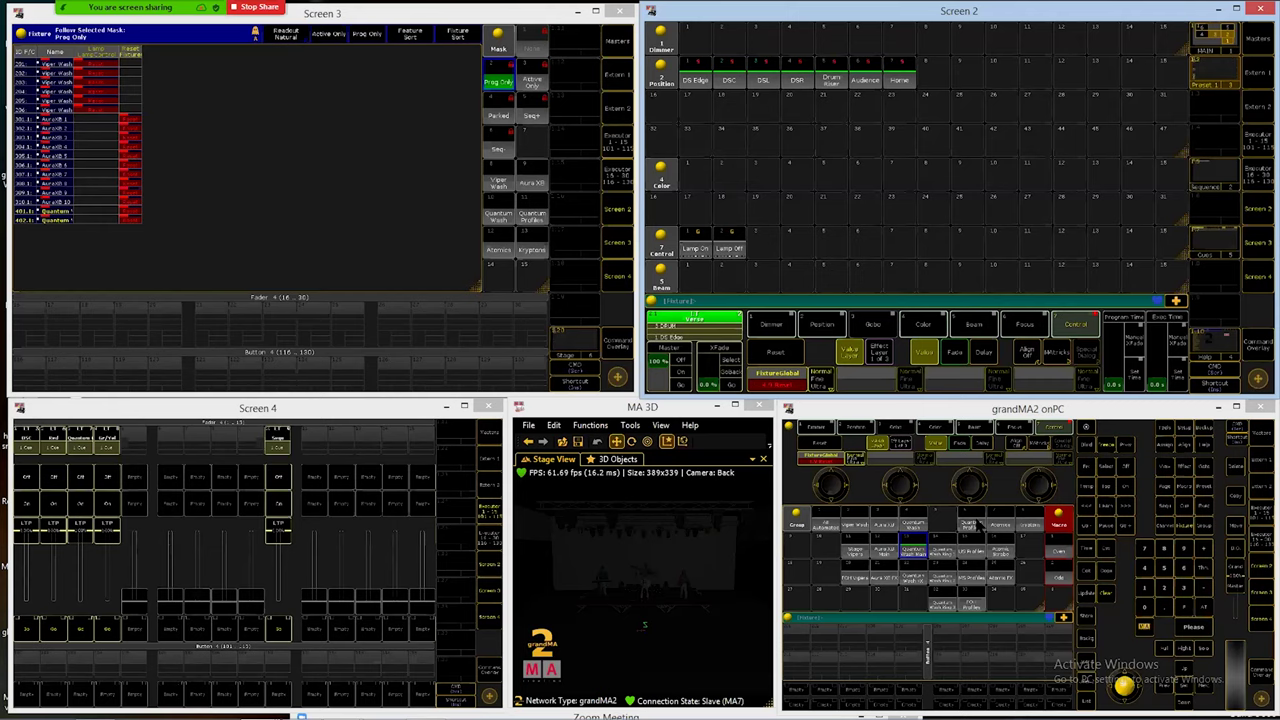
# Step: Set FixtureGlobal to Reset for the Quantum Profiles group and the Atomic Strobe group
pyautogui.click(972, 524)
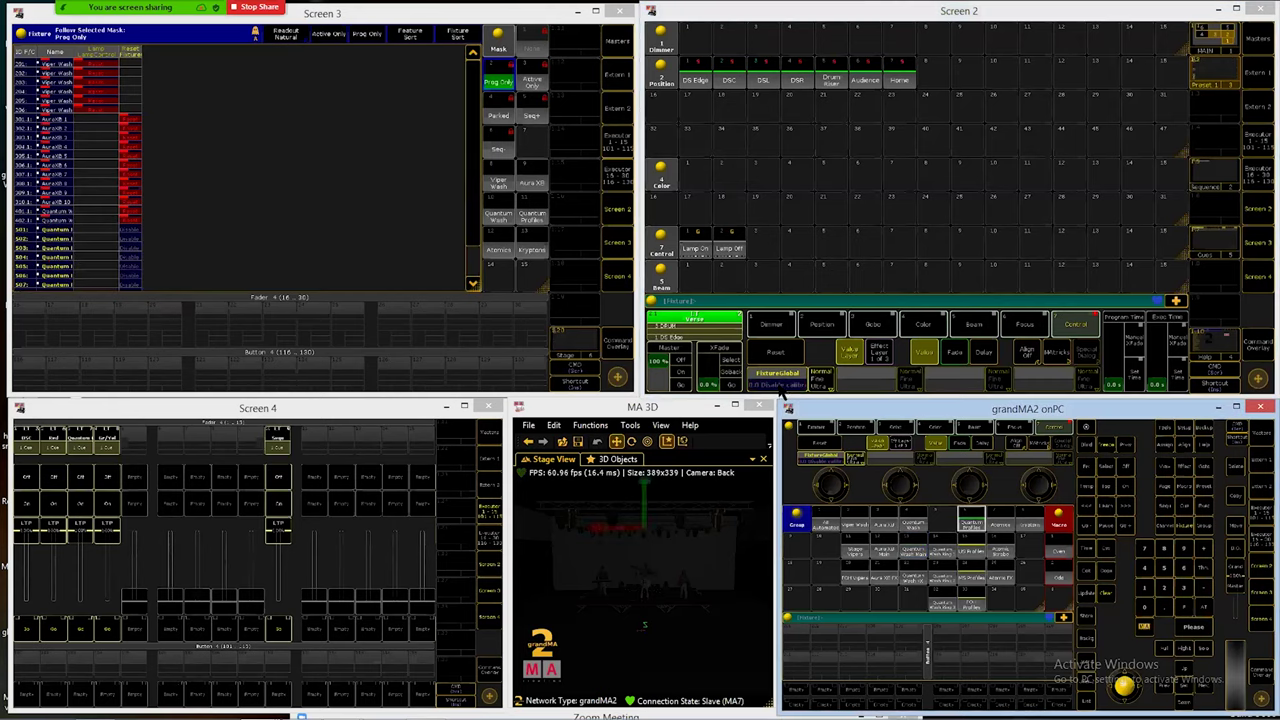
pyautogui.click(778, 376)
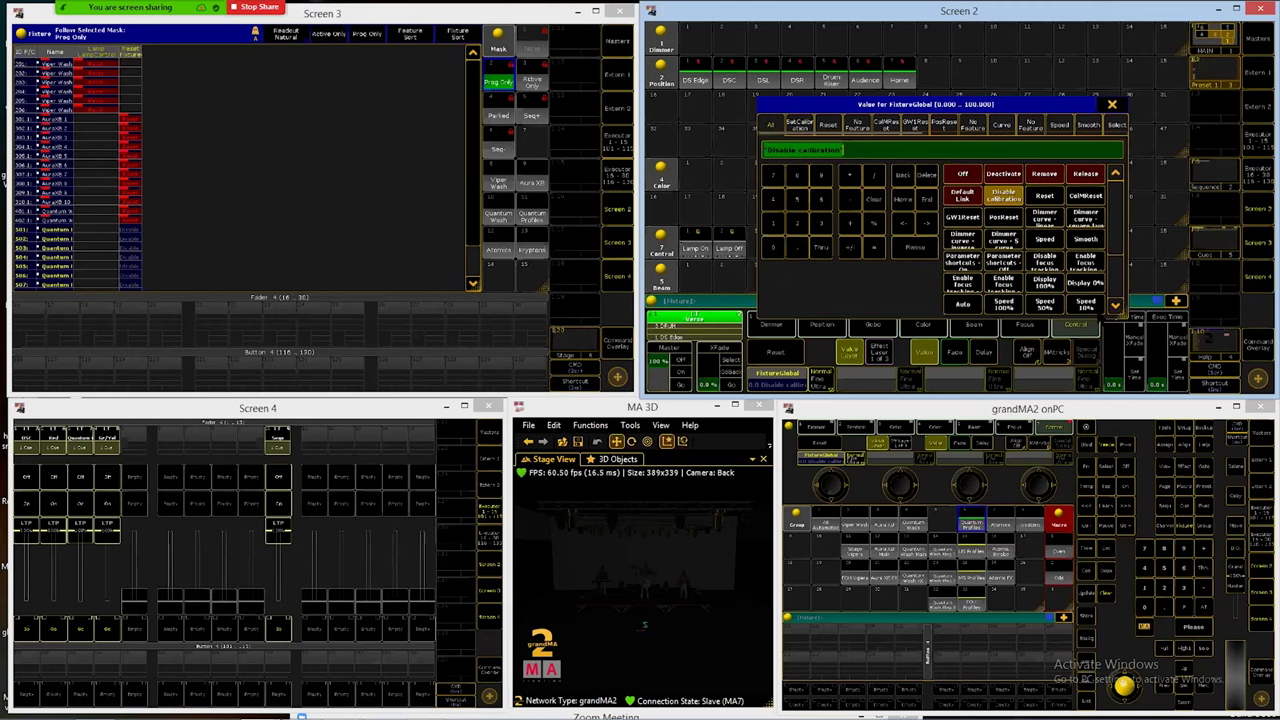
pyautogui.click(1028, 198)
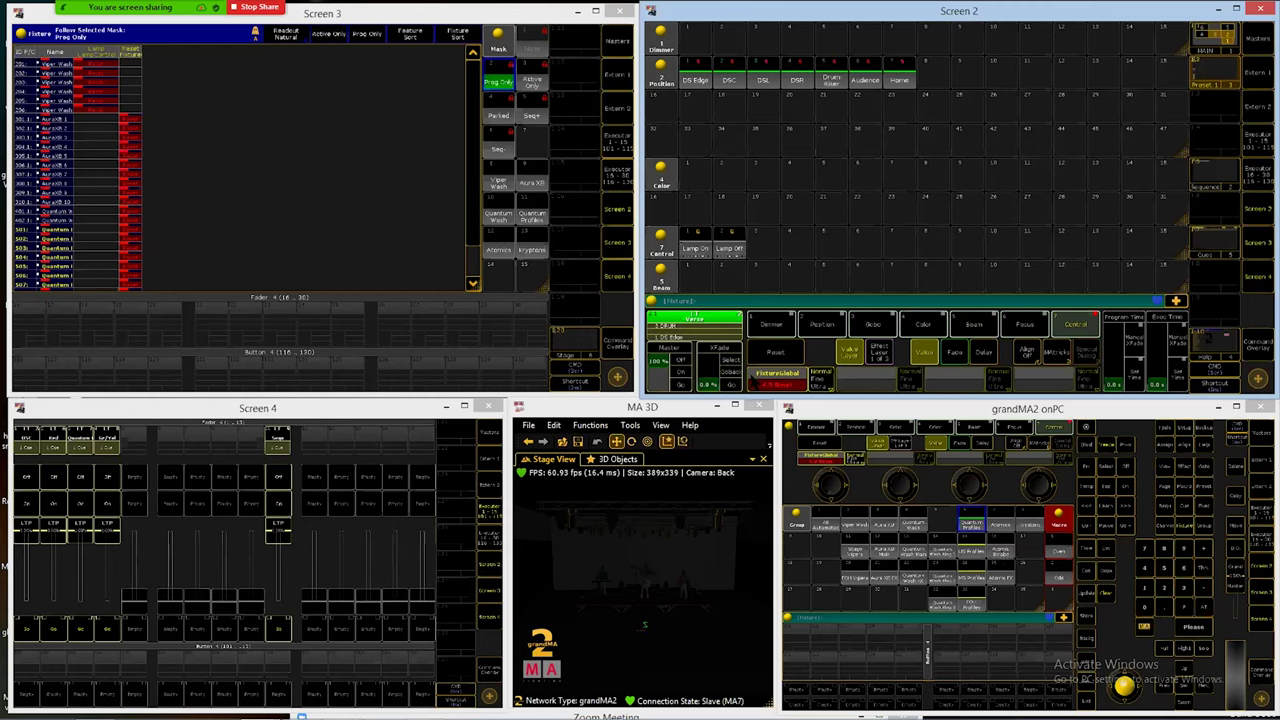
pyautogui.click(790, 400)
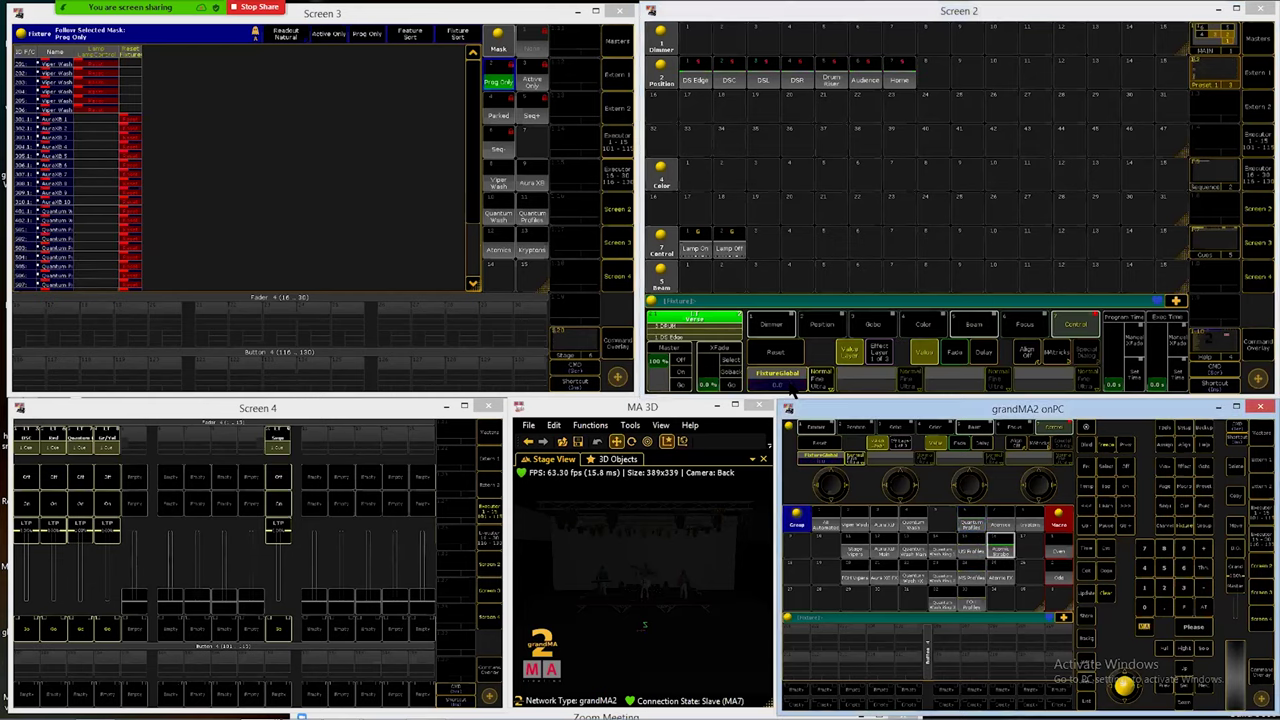
pyautogui.click(1012, 197)
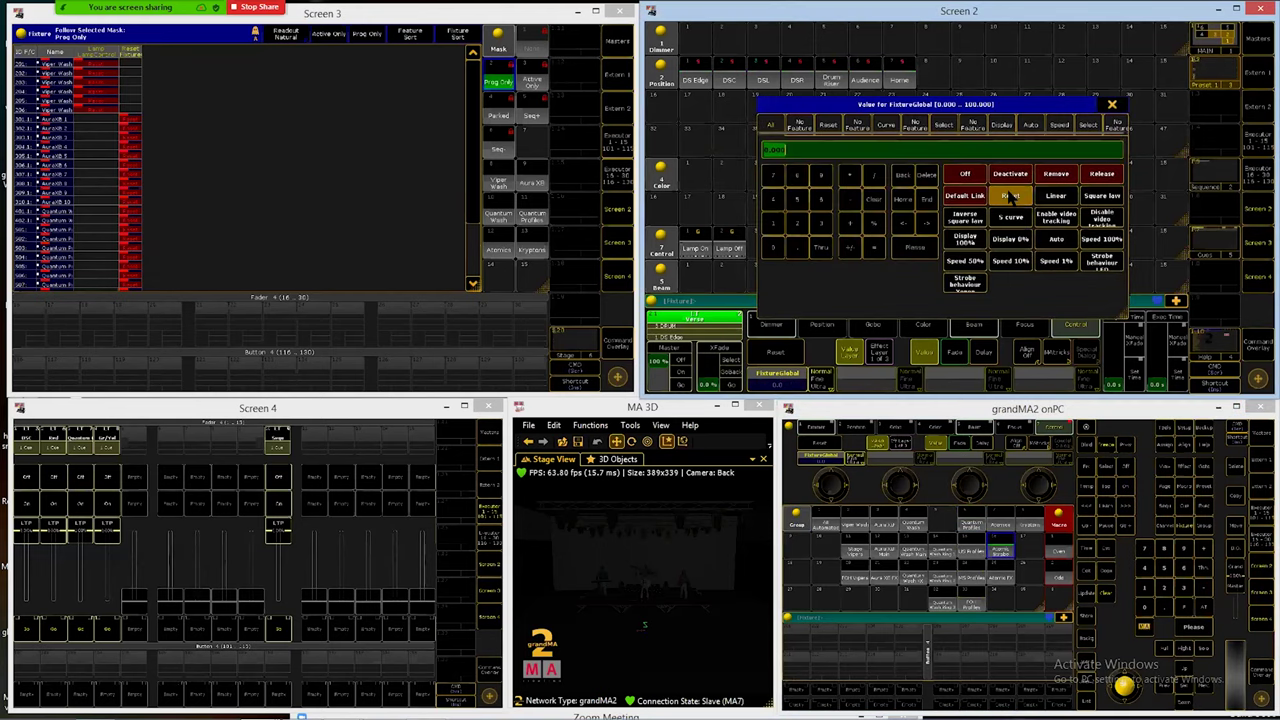
pyautogui.click(1012, 197)
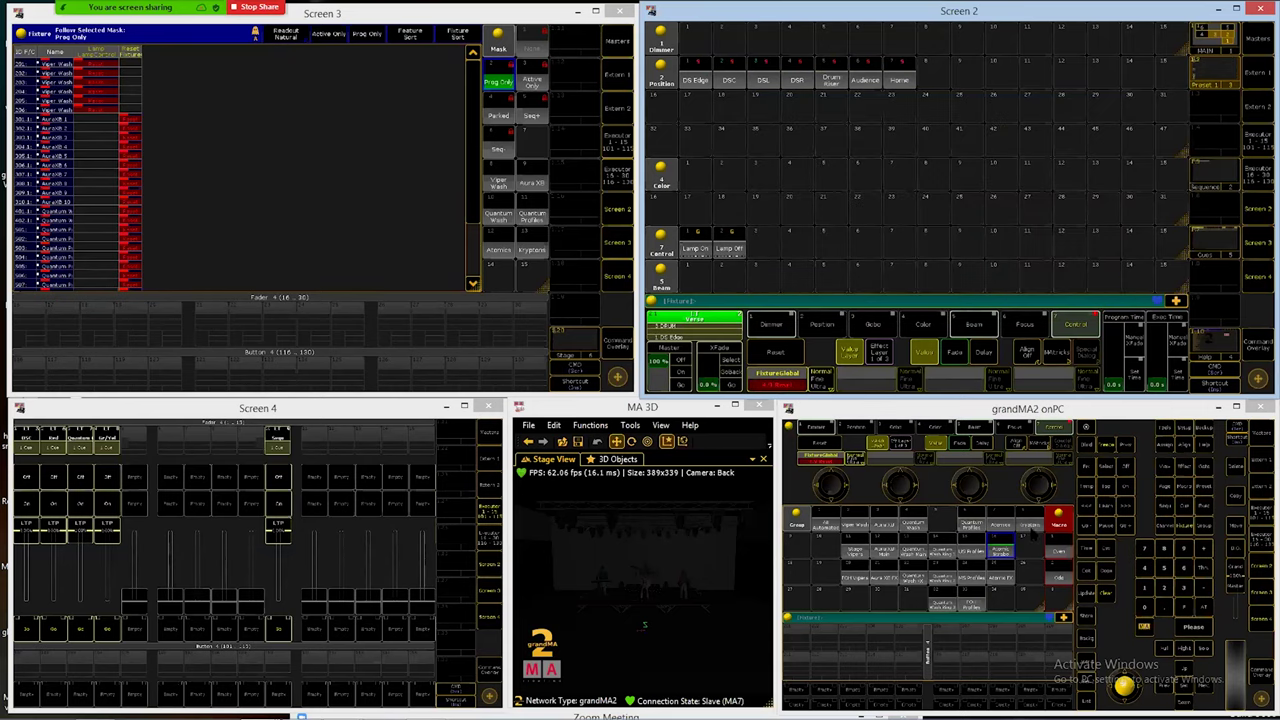
# Step: Select the Kryptons group and set its beam Shutter to Reset
pyautogui.click(1028, 518)
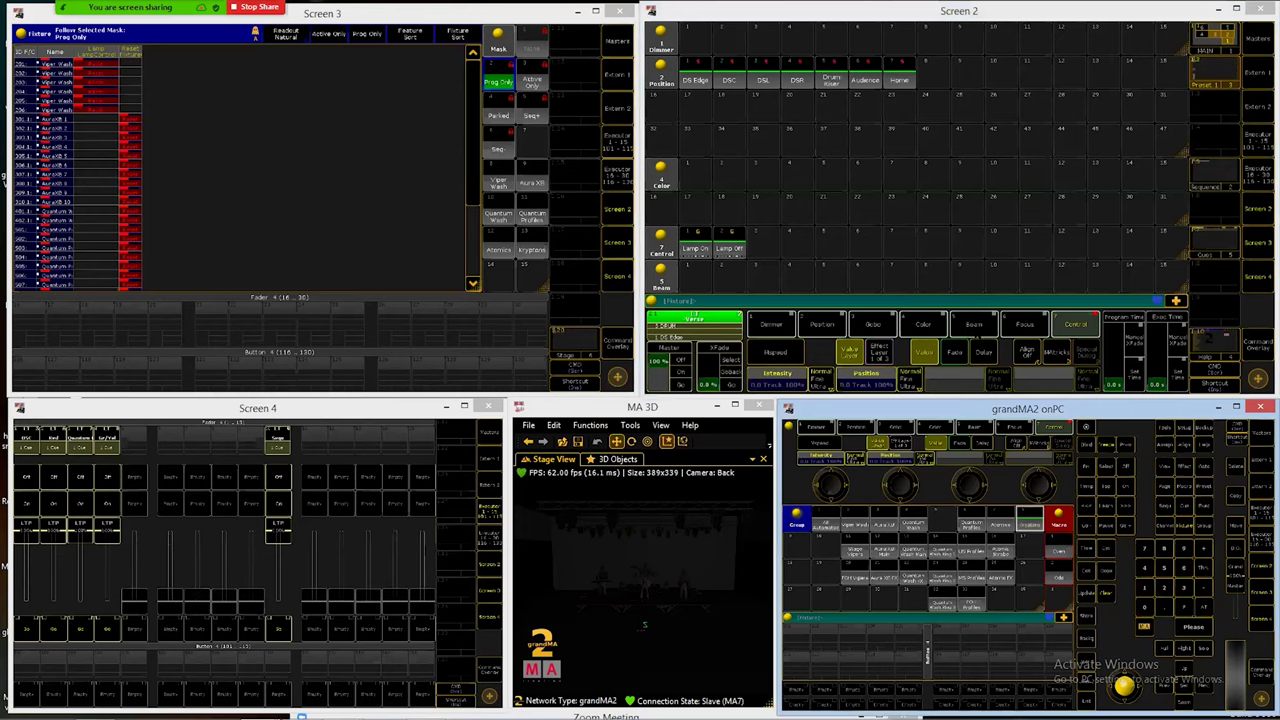
pyautogui.click(974, 324)
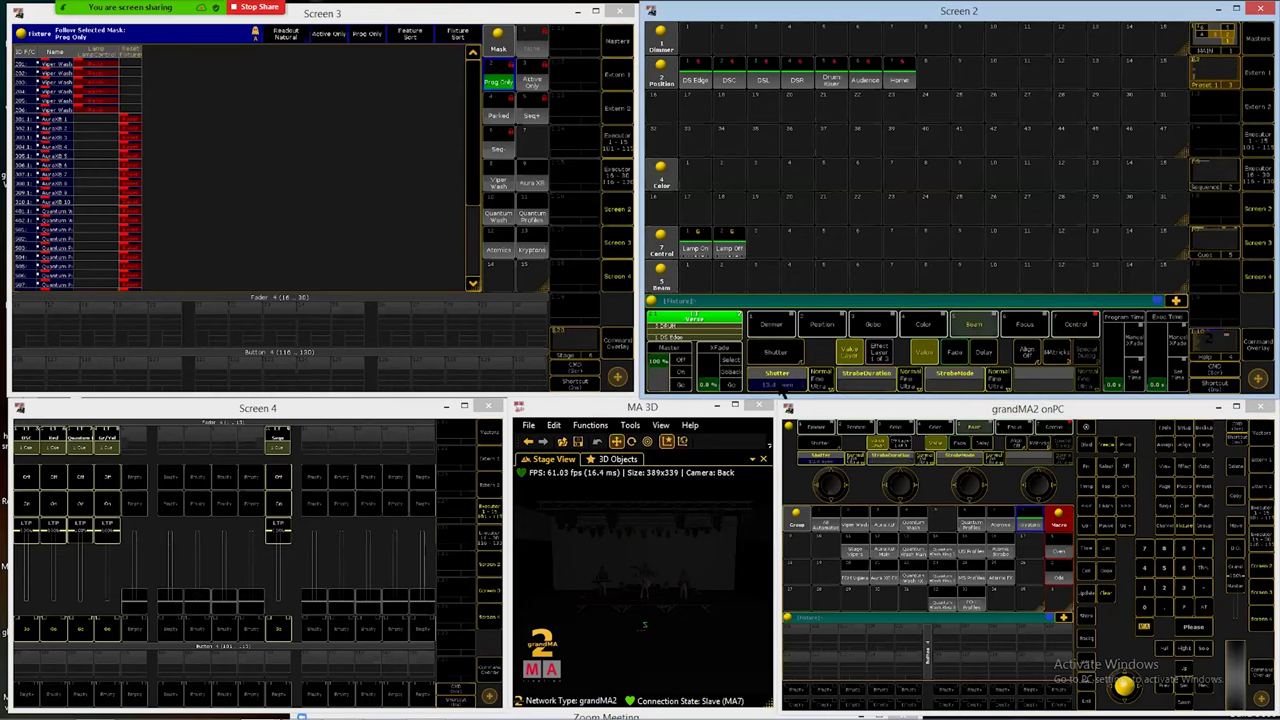
pyautogui.click(780, 385)
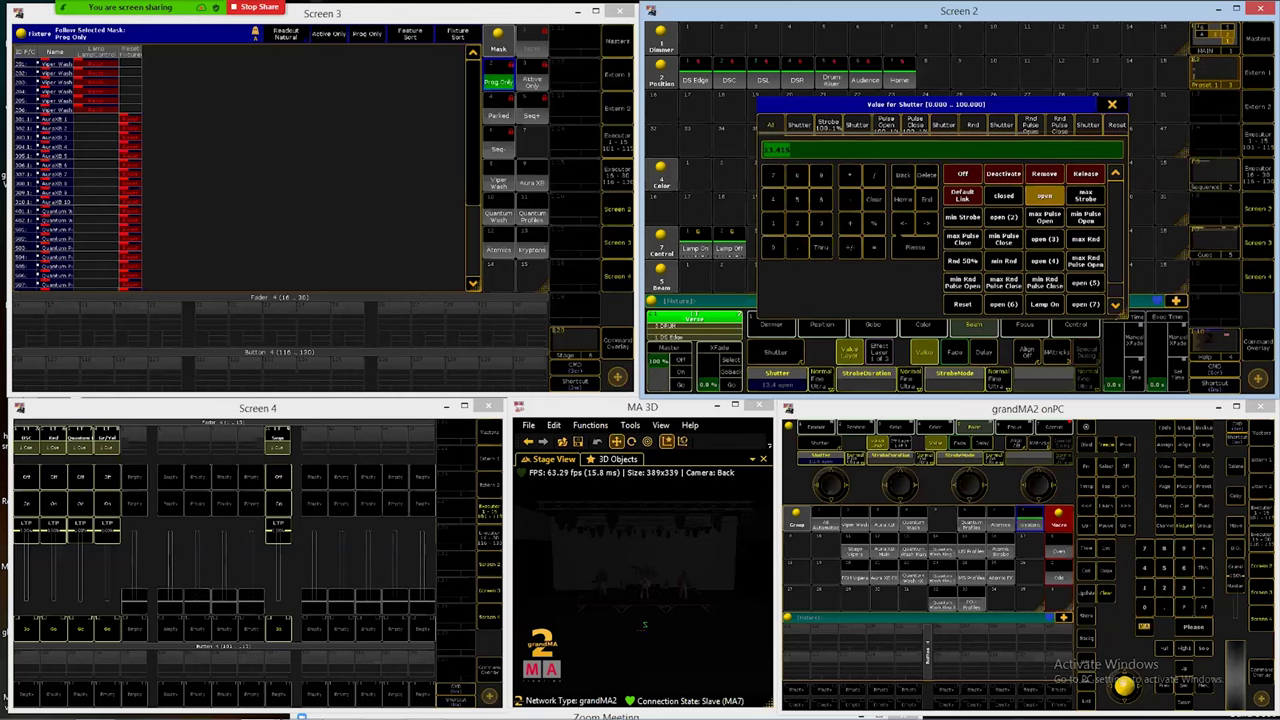
pyautogui.click(903, 245)
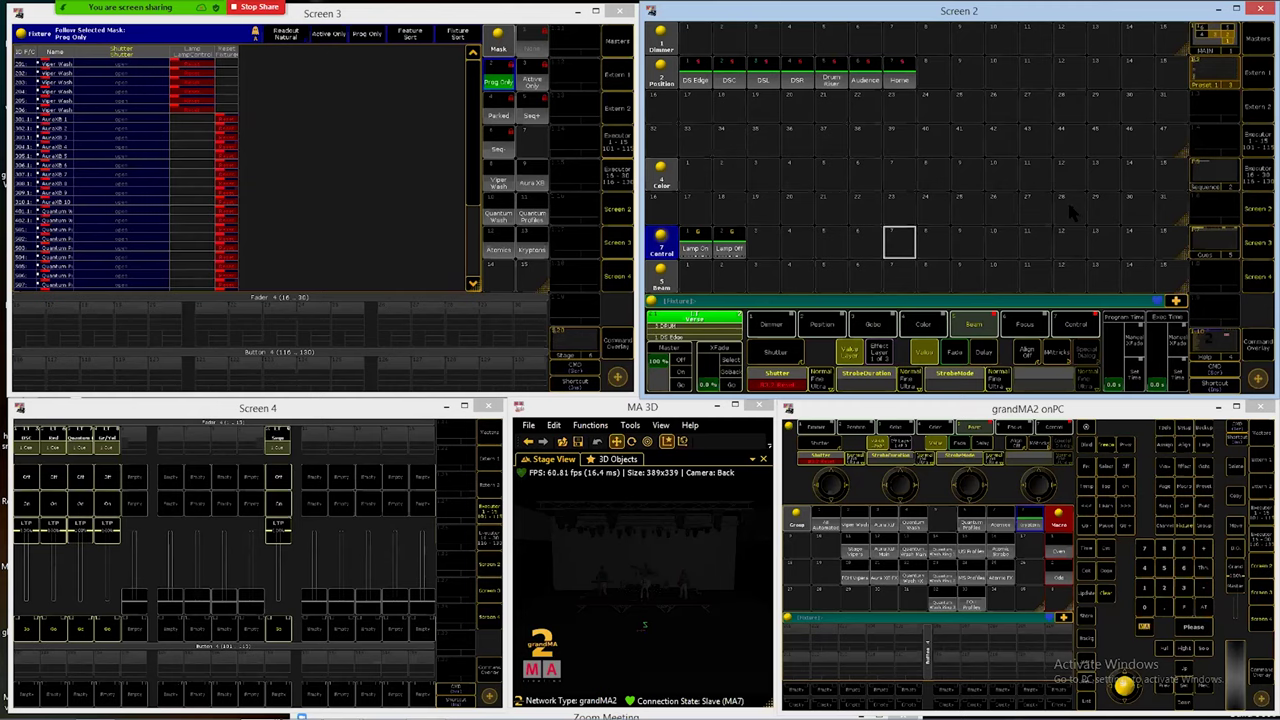
# Step: Review the reset values down the fixture sheet and store them in slot 3 of the Control preset pool
pyautogui.click(452, 178)
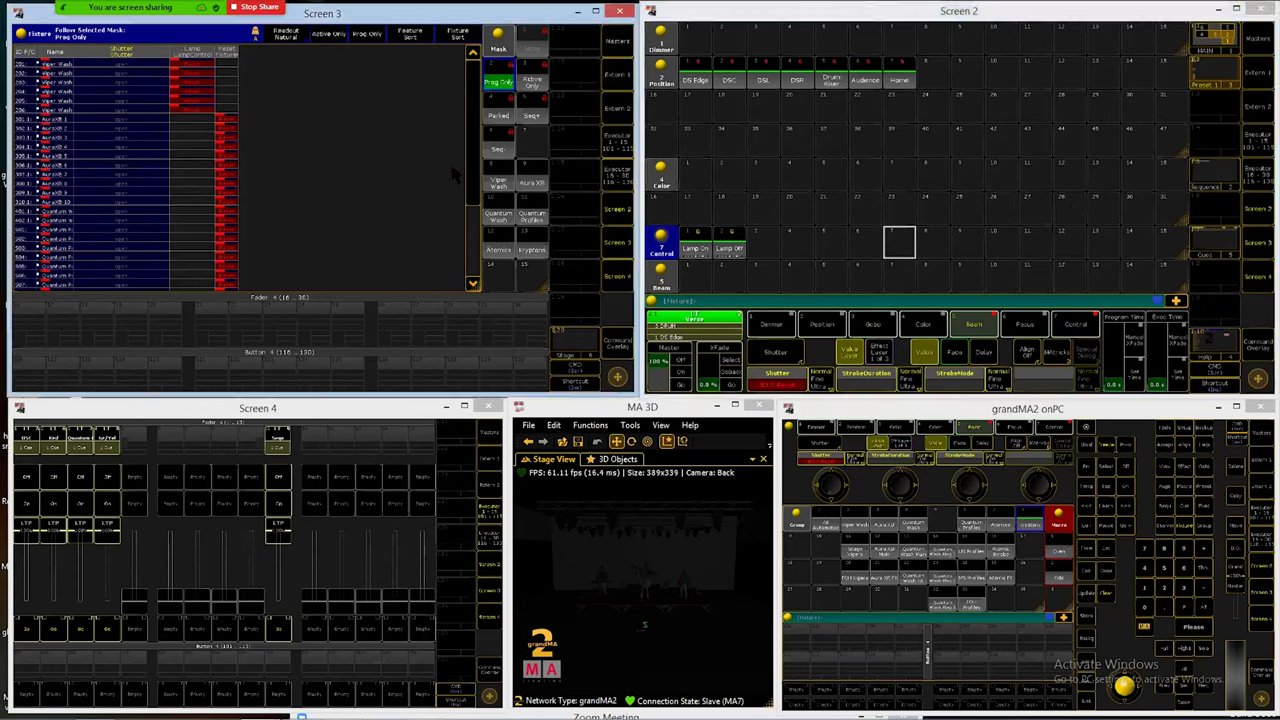
pyautogui.scroll(-5, 453, 175)
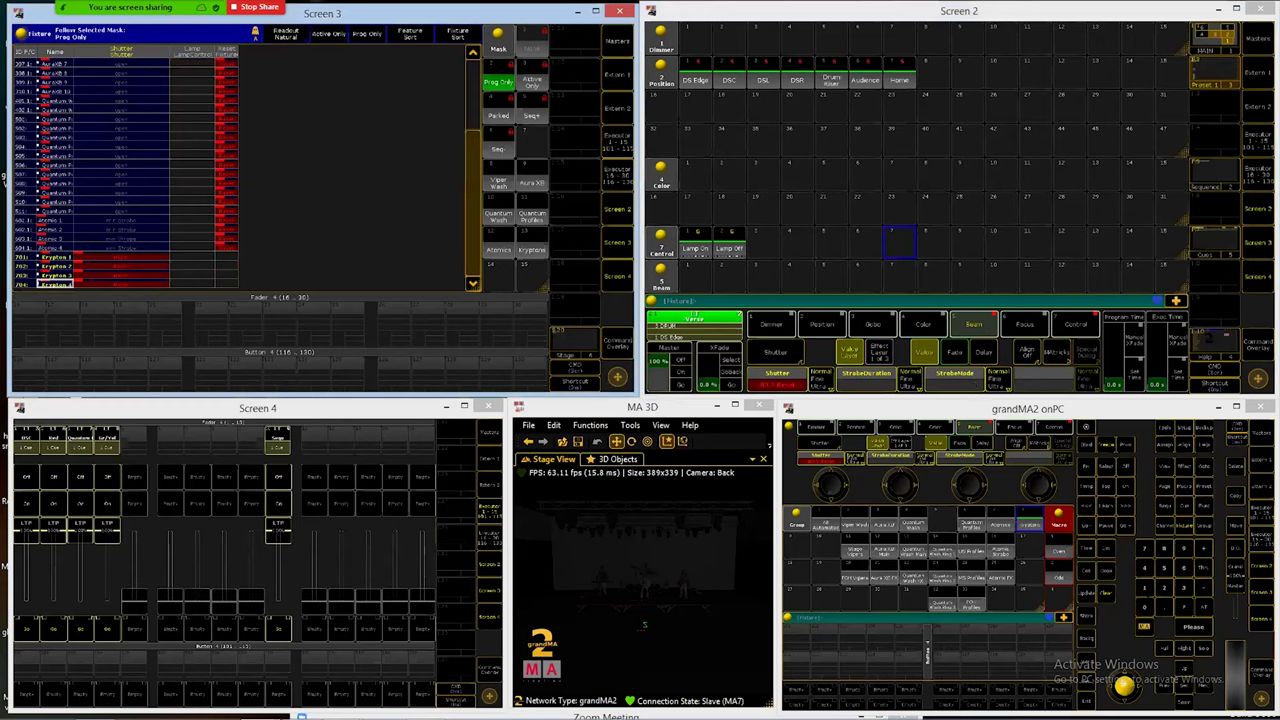
pyautogui.click(55, 63)
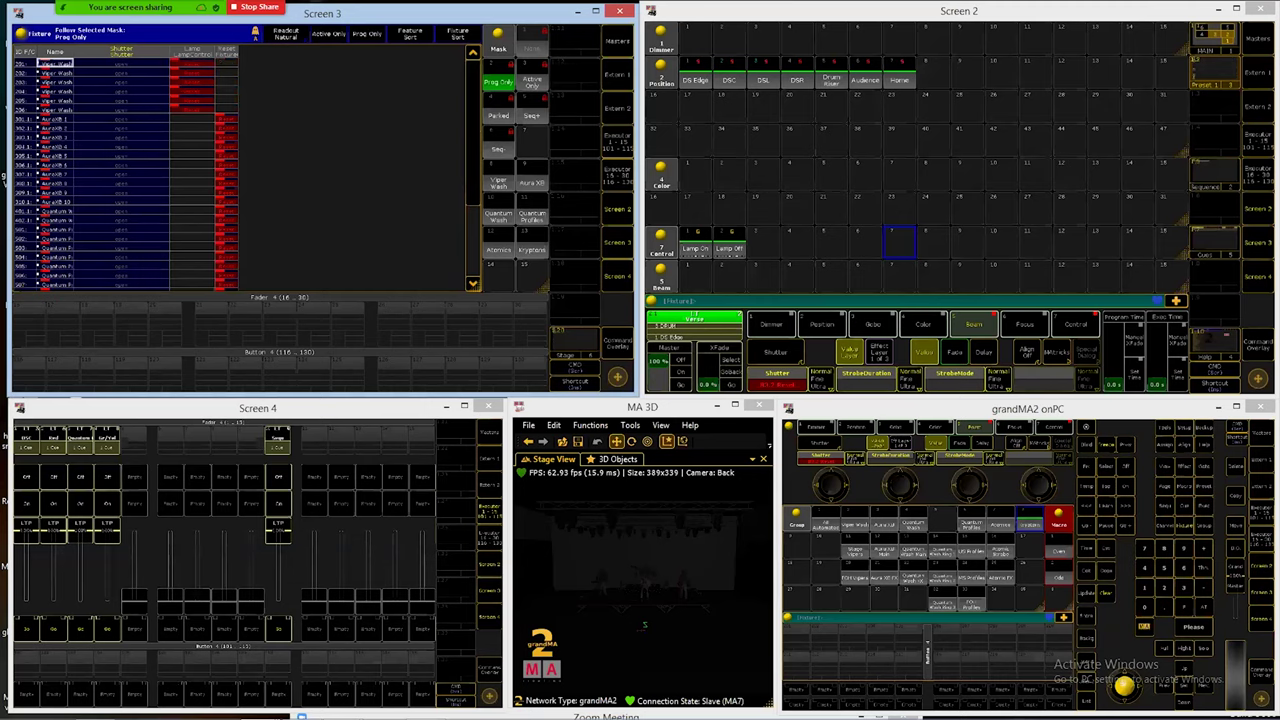
pyautogui.click(1088, 612)
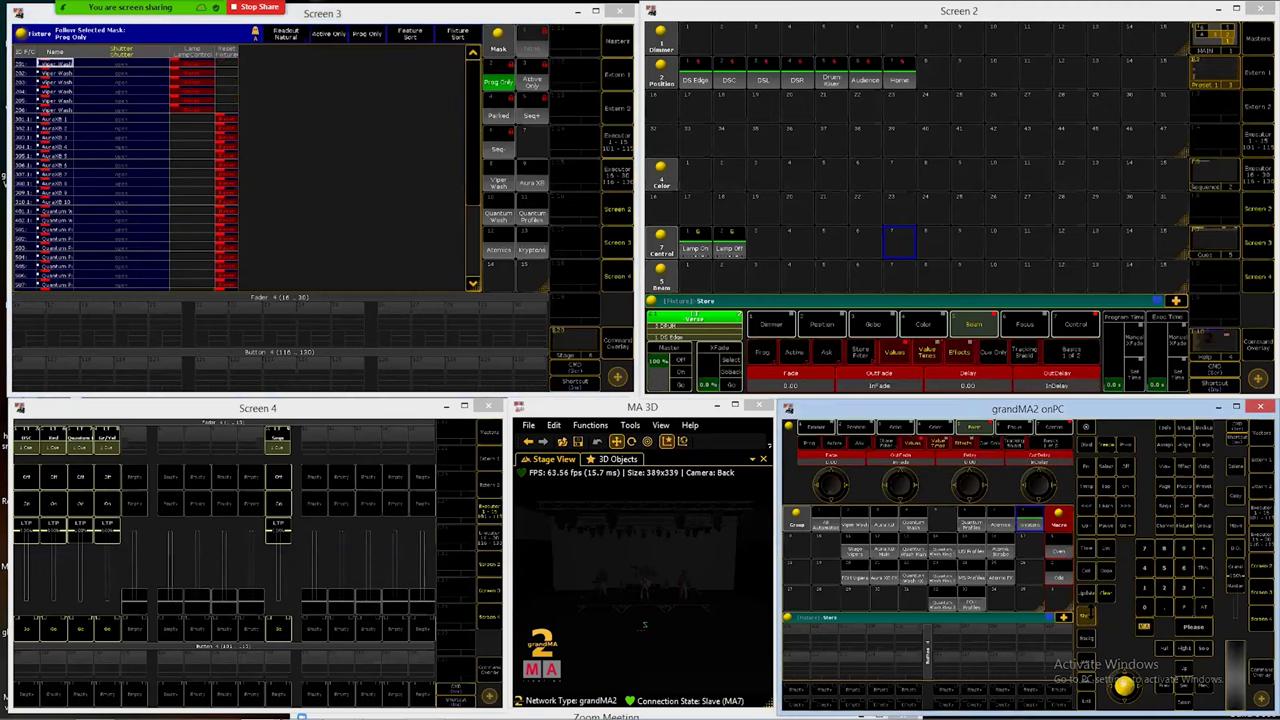
pyautogui.click(1088, 612)
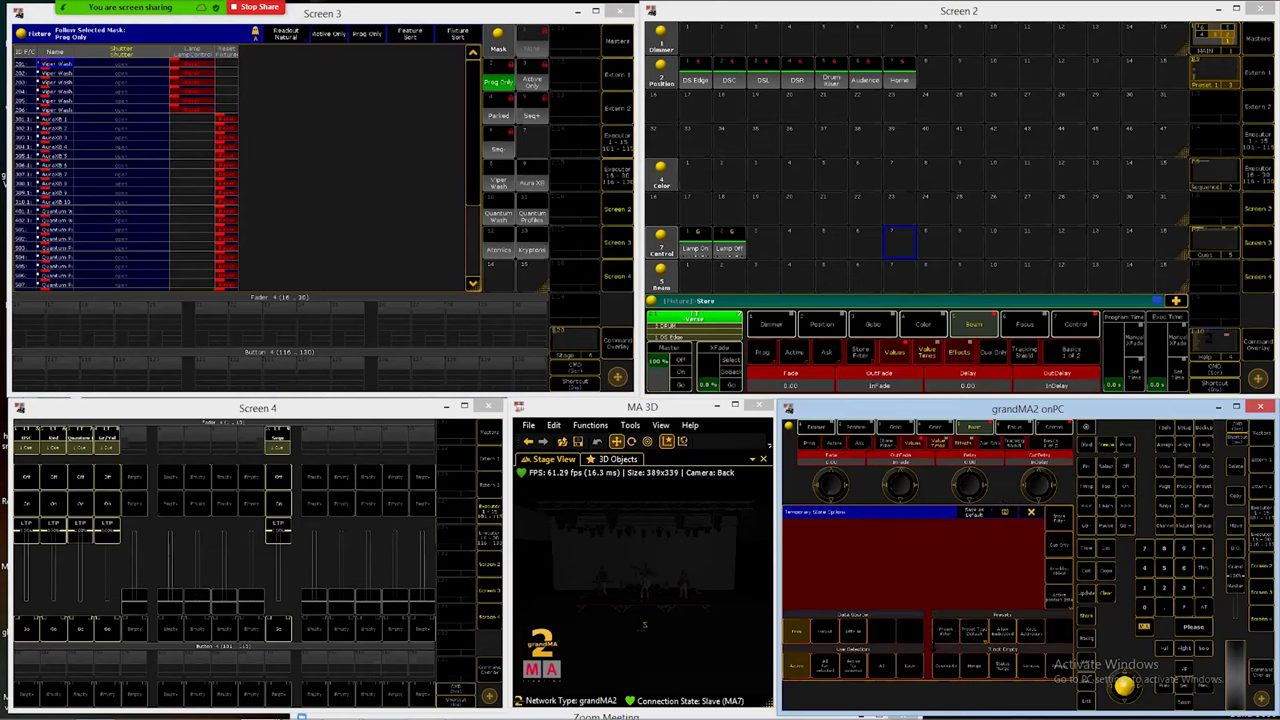
pyautogui.click(764, 244)
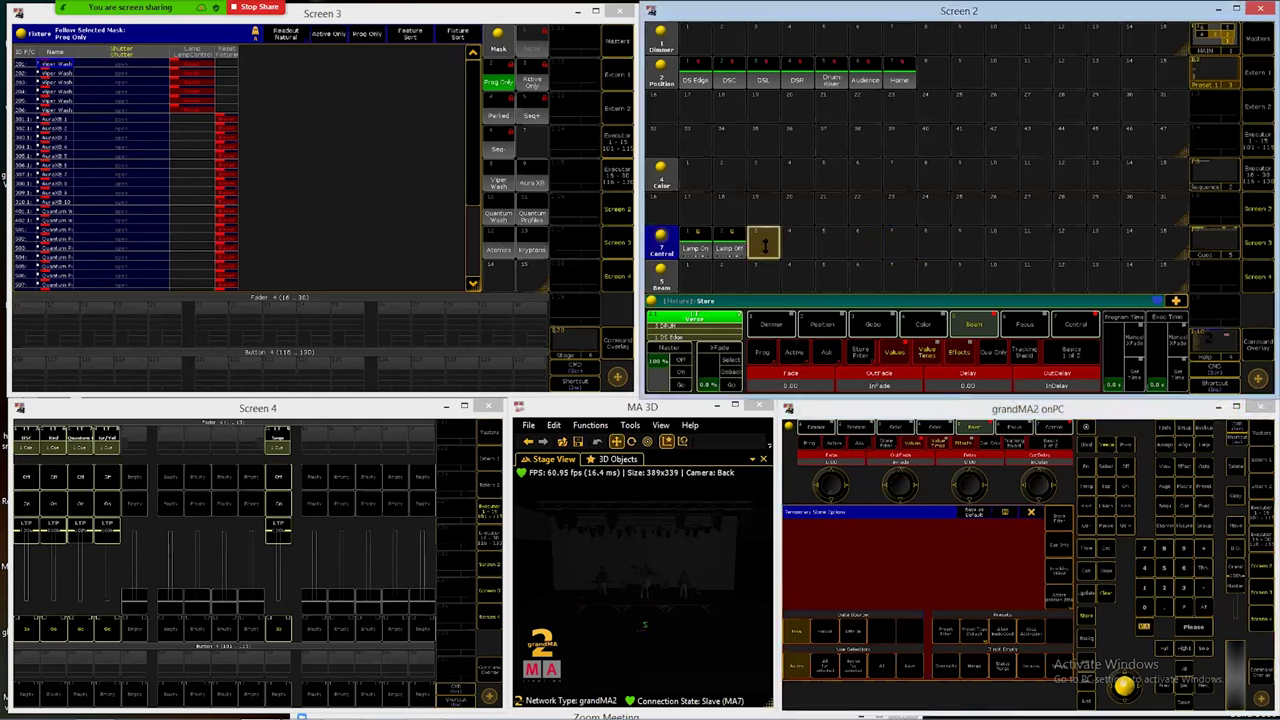